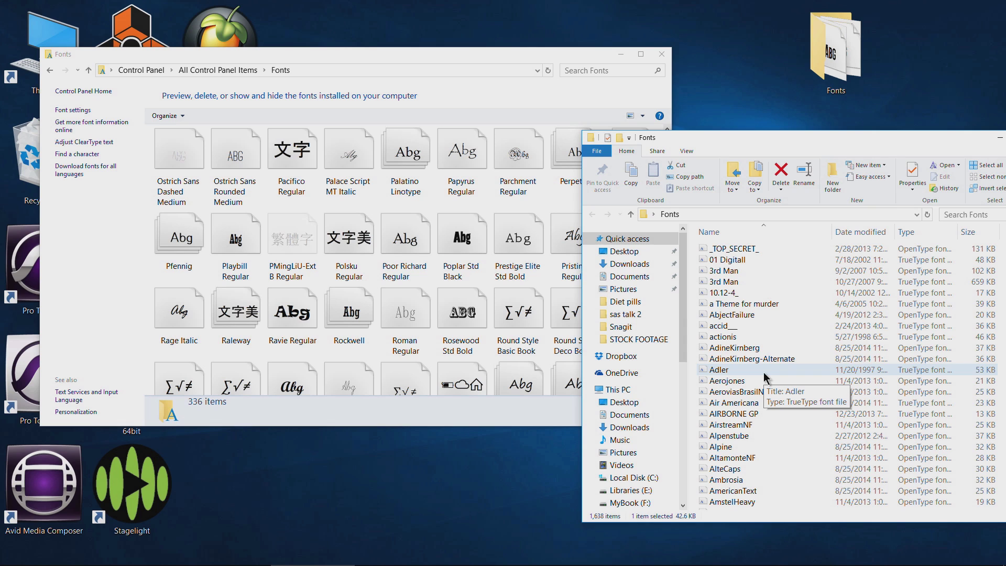
# Place the font files window beside the installed fonts list and select the _TOP_SECRET_ font file.
pyautogui.moveTo(765, 144); pyautogui.dragTo(732, 135)
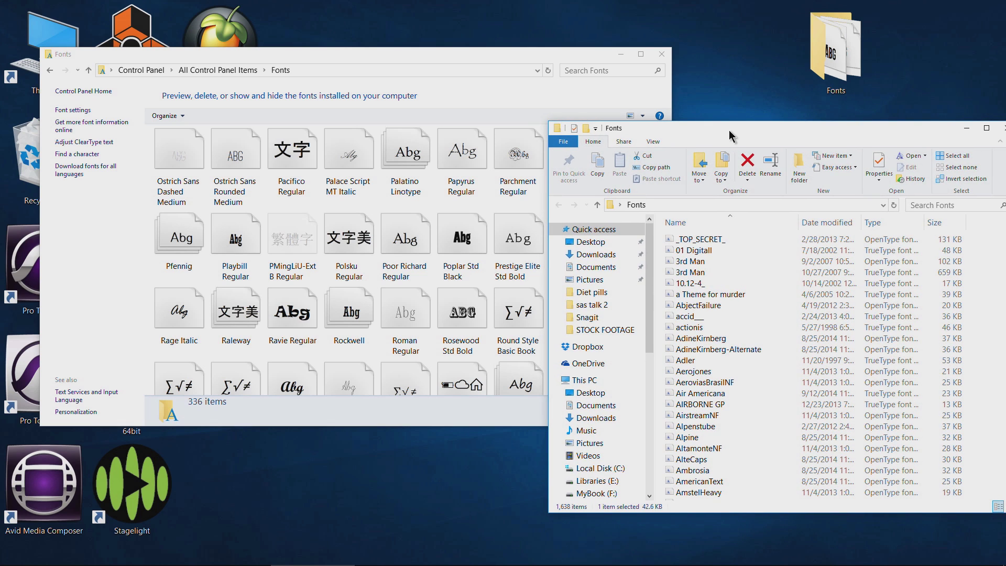
pyautogui.click(690, 241)
# Install the _TOP_SECRET_ font from its preview, raising installed fonts to 337, then close the preview.
pyautogui.doubleClick(695, 241)
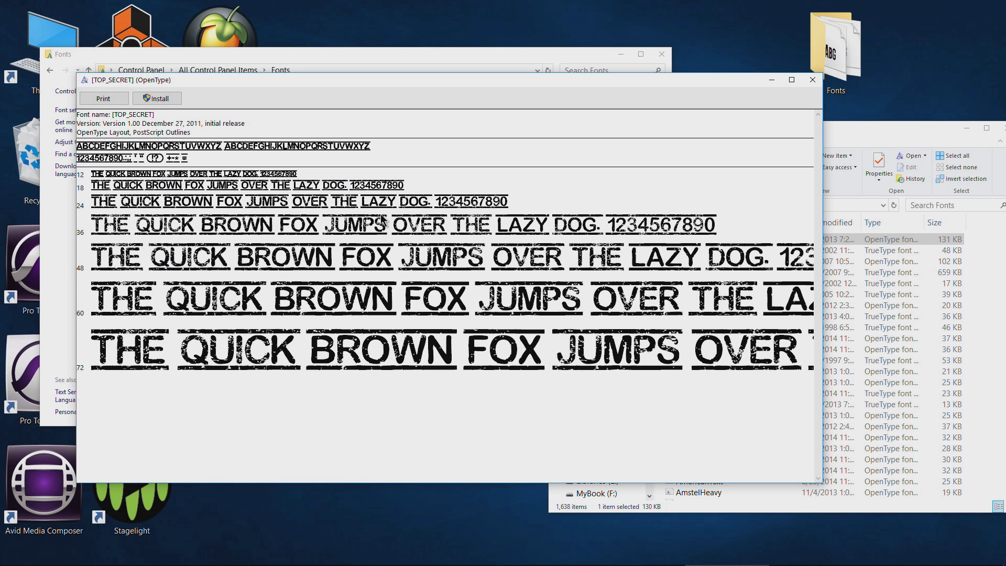
pyautogui.click(157, 98)
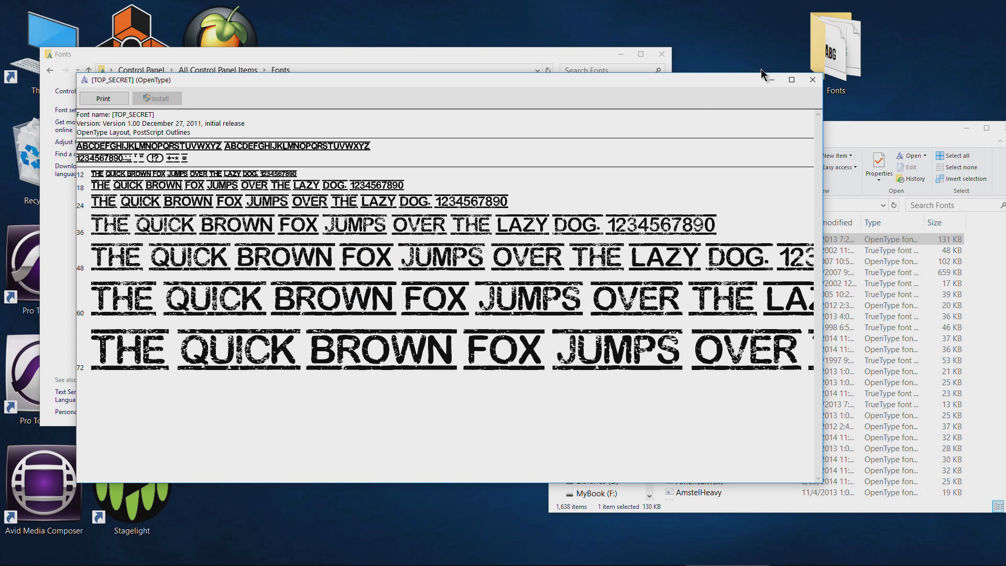
pyautogui.click(773, 81)
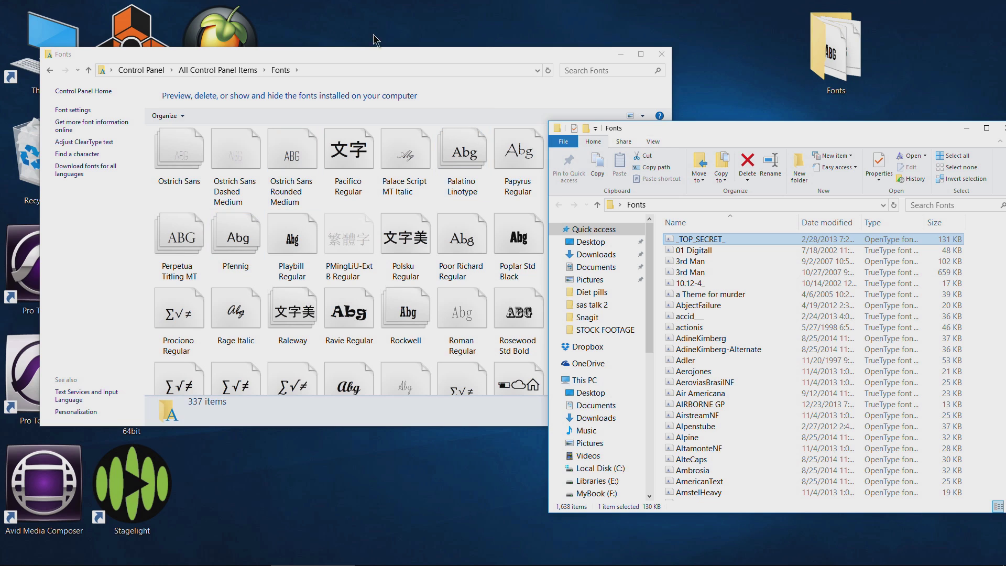
# Review the font files beside the installed fonts list, then close both Fonts windows.
pyautogui.moveTo(376, 57); pyautogui.dragTo(375, 53)
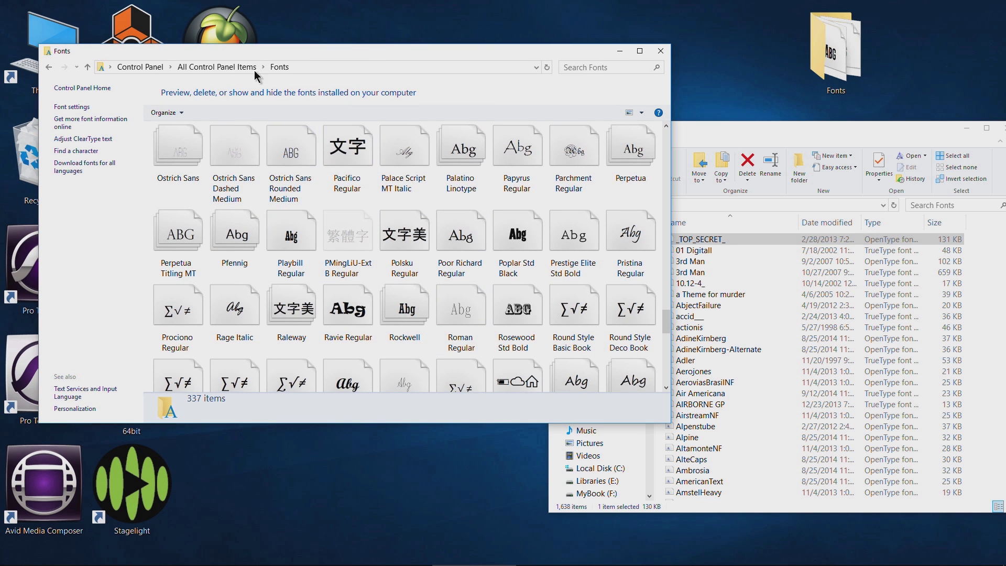
pyautogui.moveTo(741, 138); pyautogui.dragTo(704, 119)
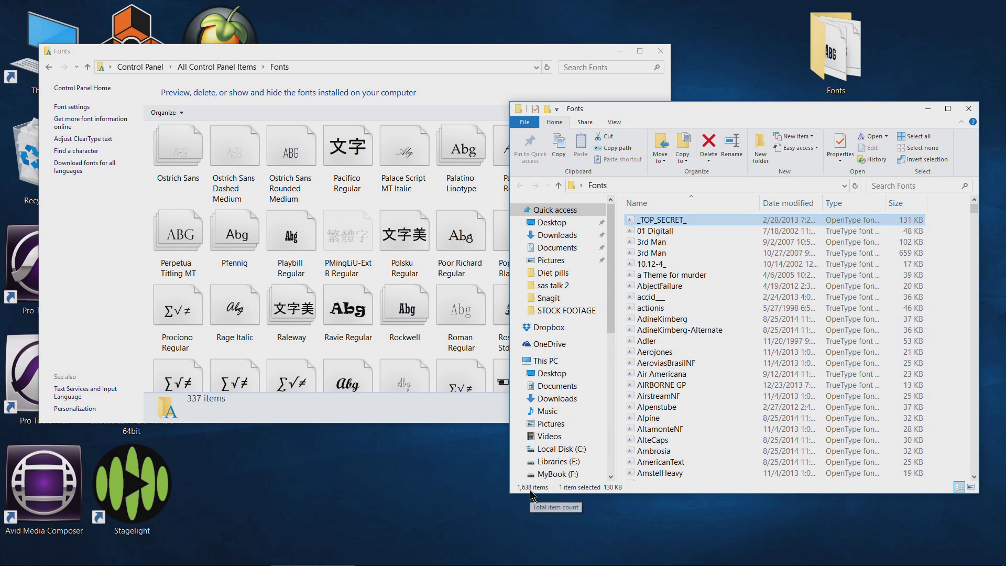
pyautogui.click(652, 231)
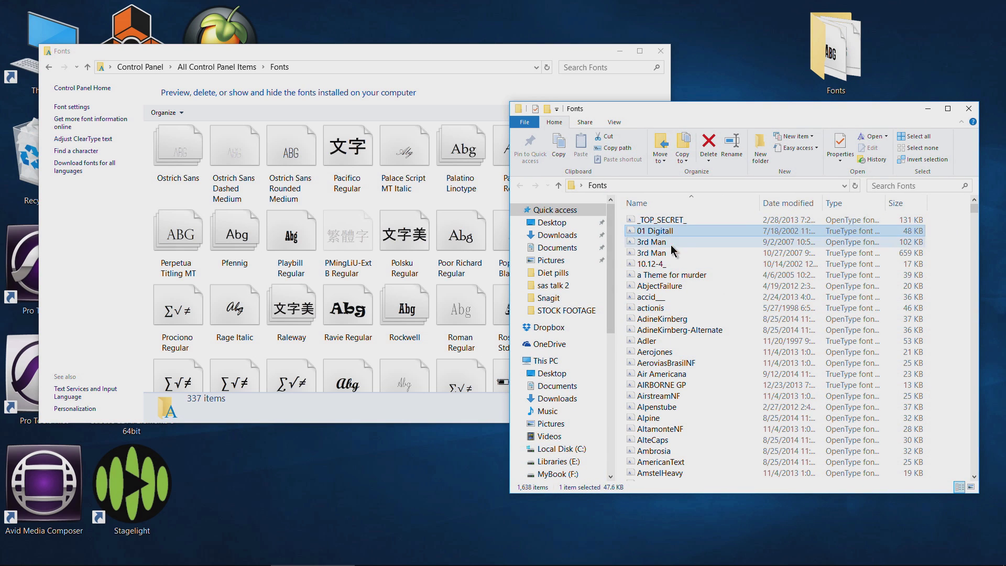
pyautogui.scroll(-3, 676, 262)
pyautogui.scroll(3, 707, 304)
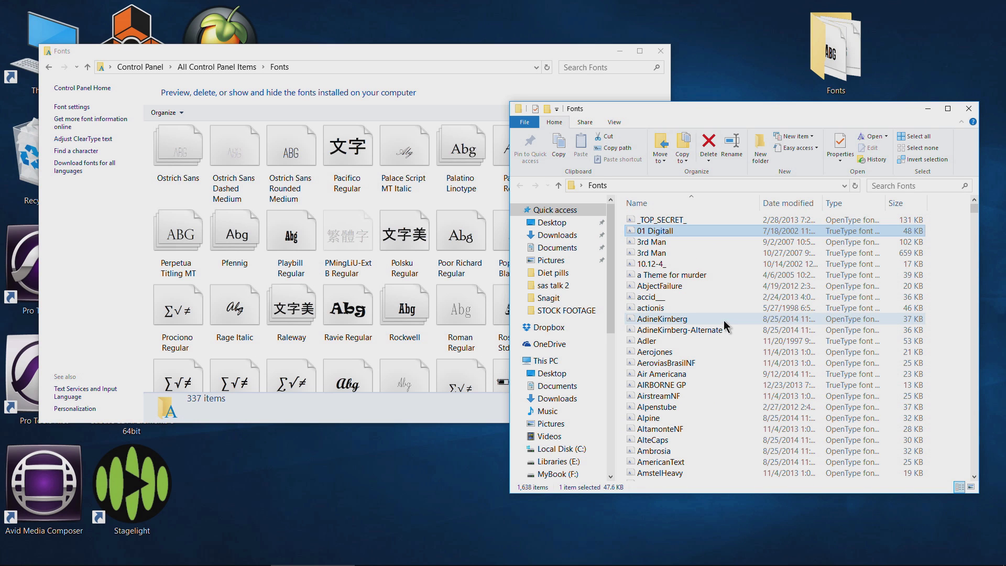
pyautogui.click(969, 108)
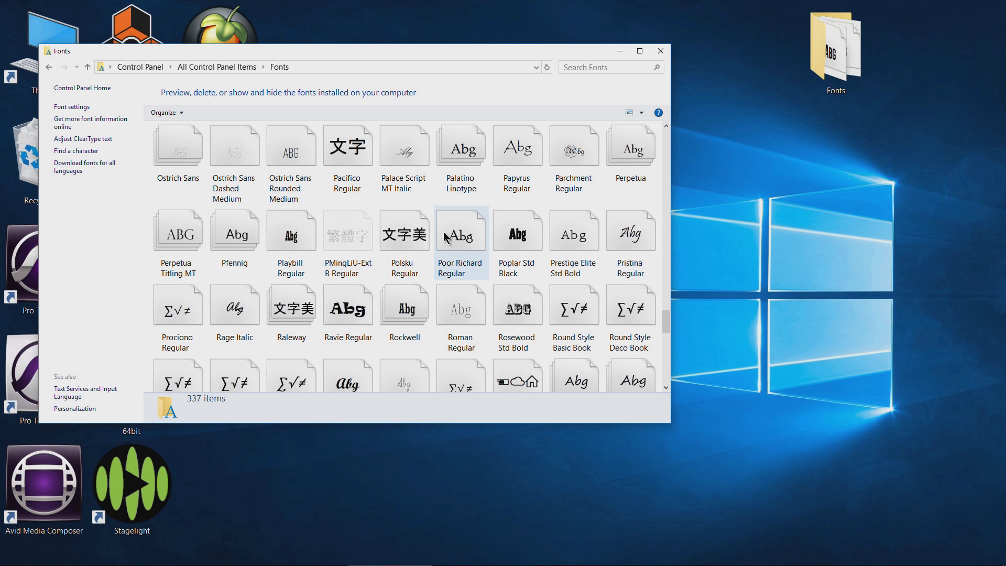
pyautogui.click(662, 53)
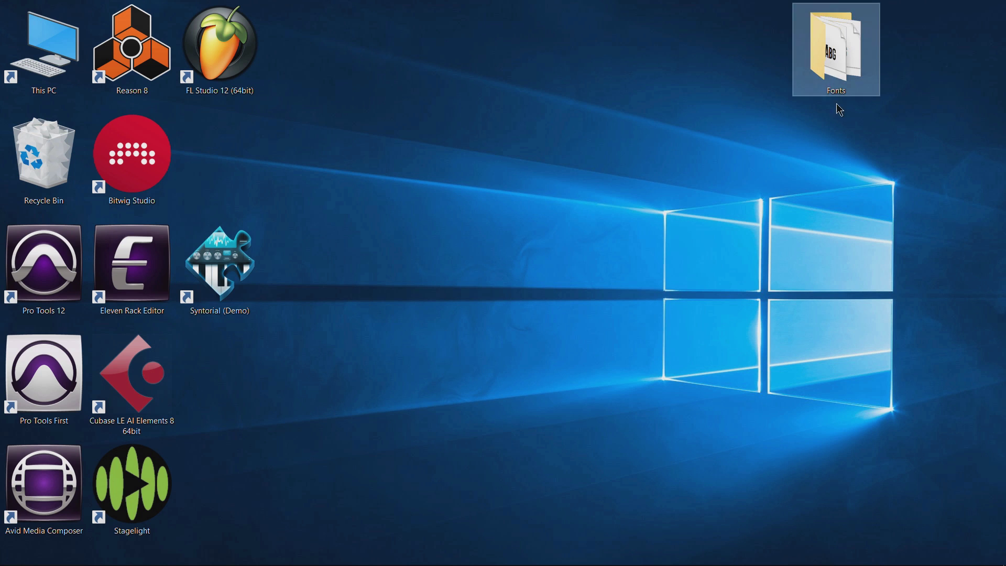
# Move the desktop Fonts folder icon lower, check its contents, and return to the 1001 Fonts site.
pyautogui.moveTo(836, 61); pyautogui.dragTo(739, 157)
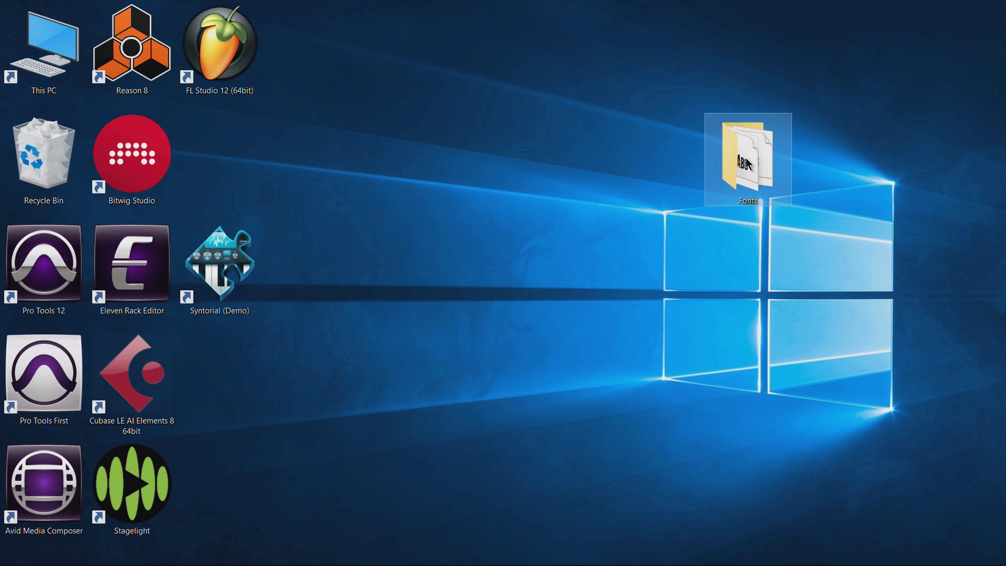
pyautogui.click(704, 179)
pyautogui.doubleClick(747, 157)
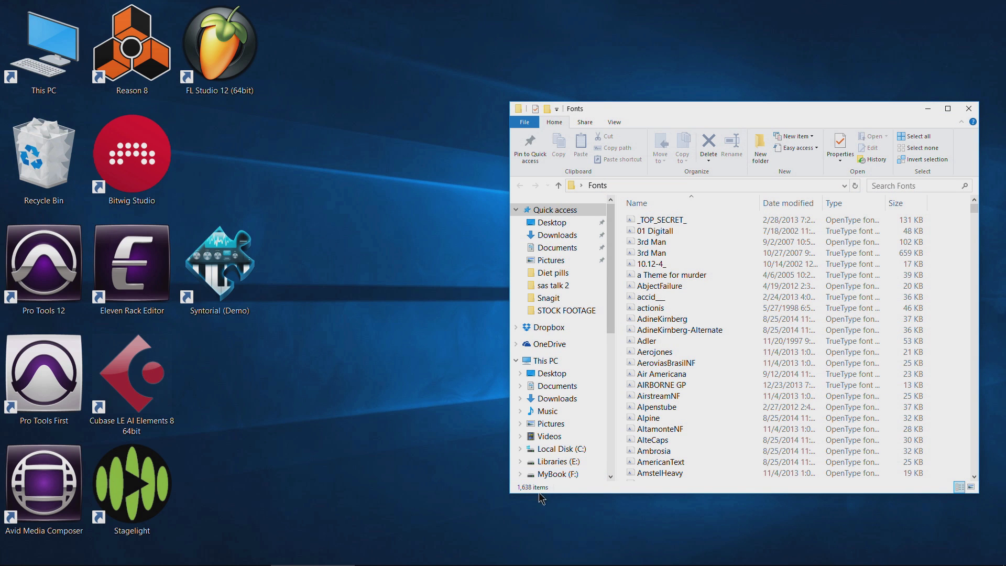
pyautogui.moveTo(865, 112); pyautogui.dragTo(849, 91)
pyautogui.click(953, 86)
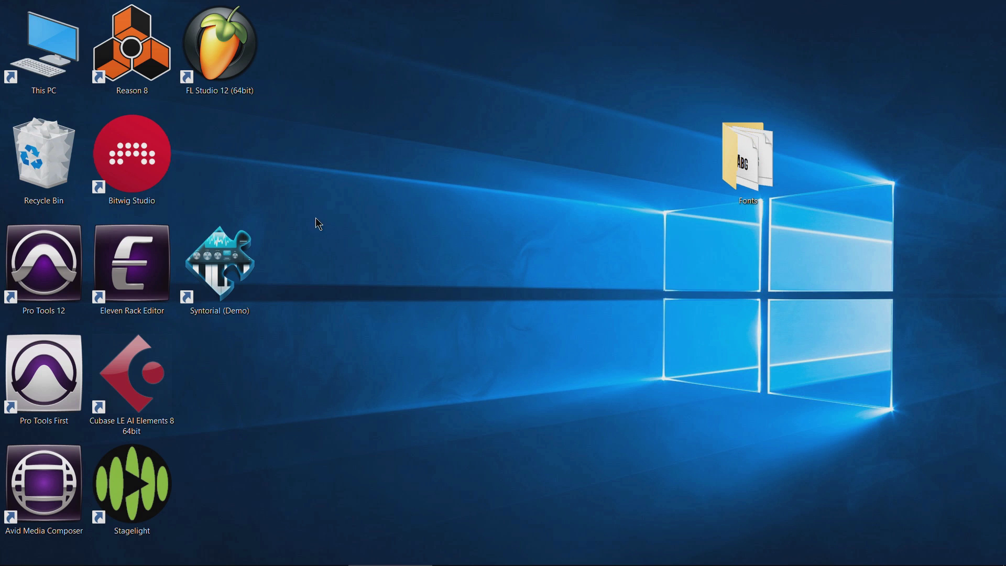
pyautogui.click(152, 556)
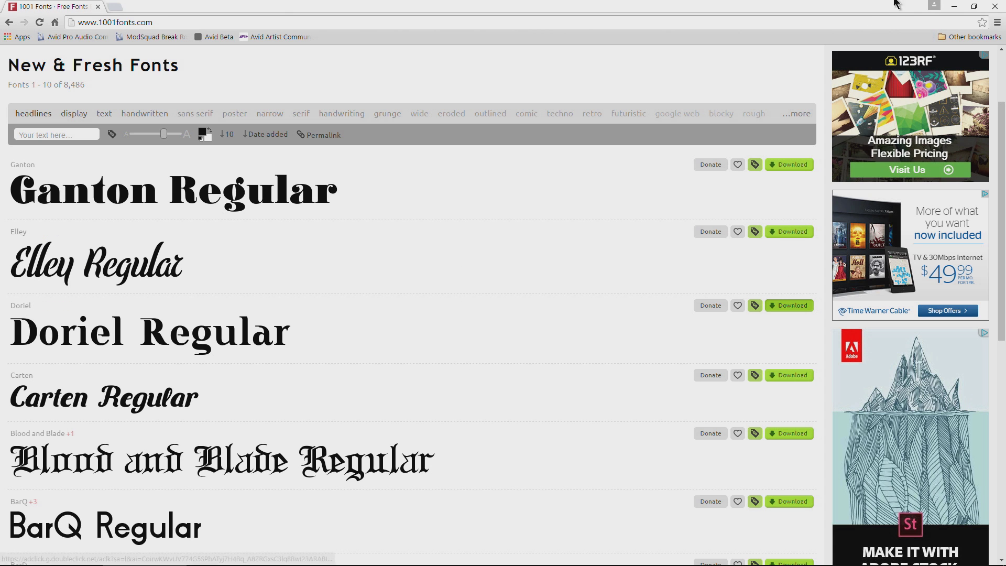
# Reopen the Downloads folder and bring up the options for the downloaded doriel zip.
pyautogui.click(955, 7)
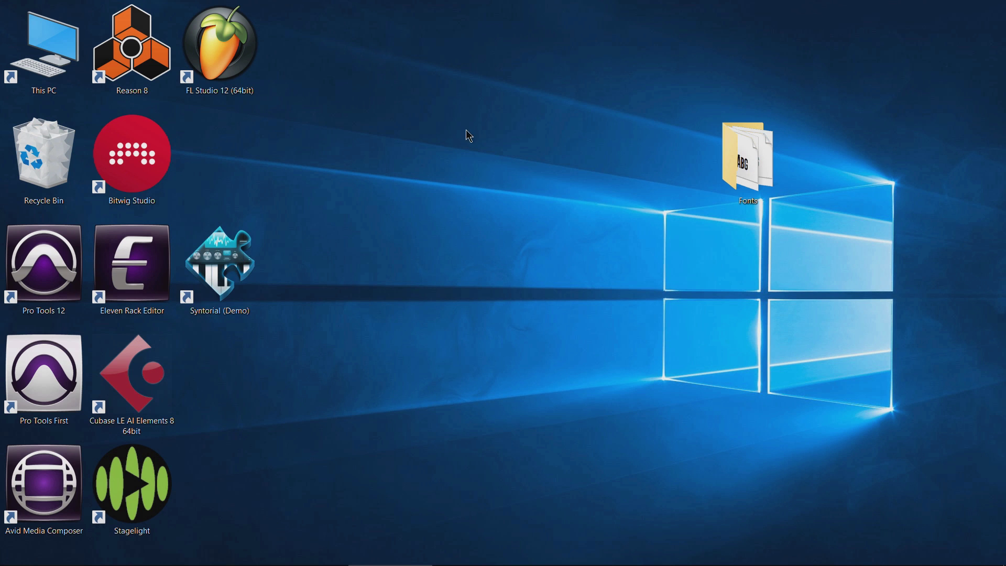
pyautogui.click(235, 559)
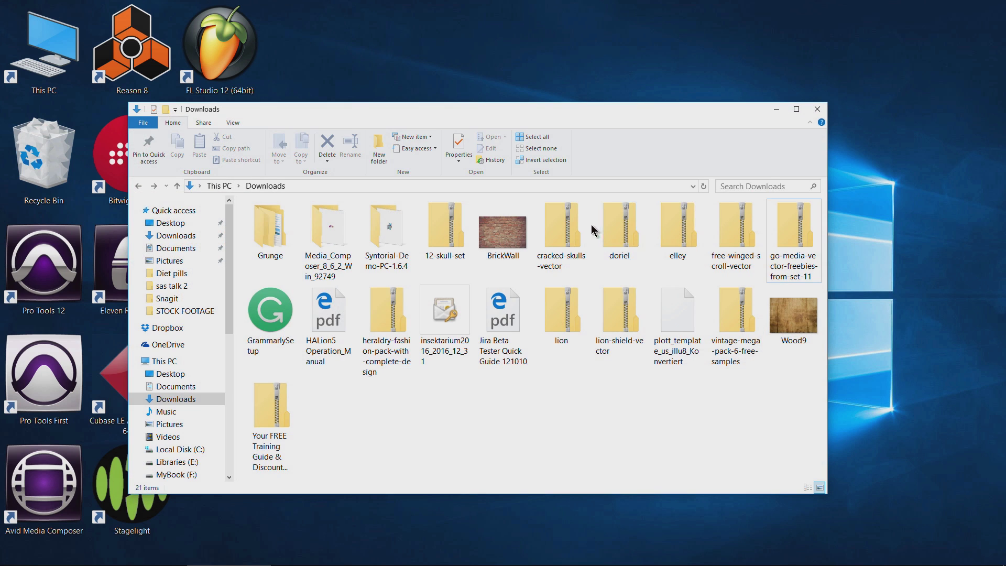
pyautogui.click(678, 238)
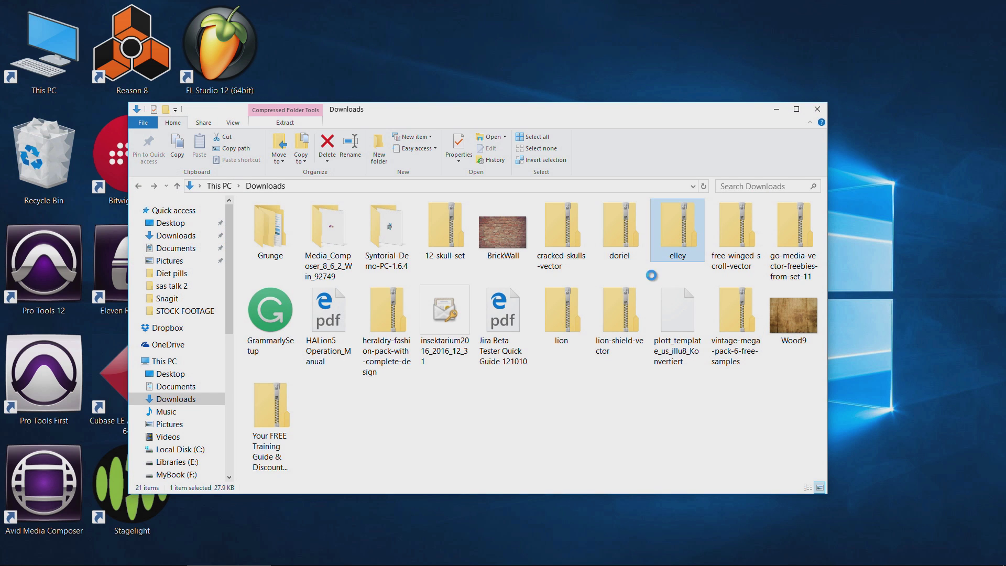
pyautogui.click(624, 236)
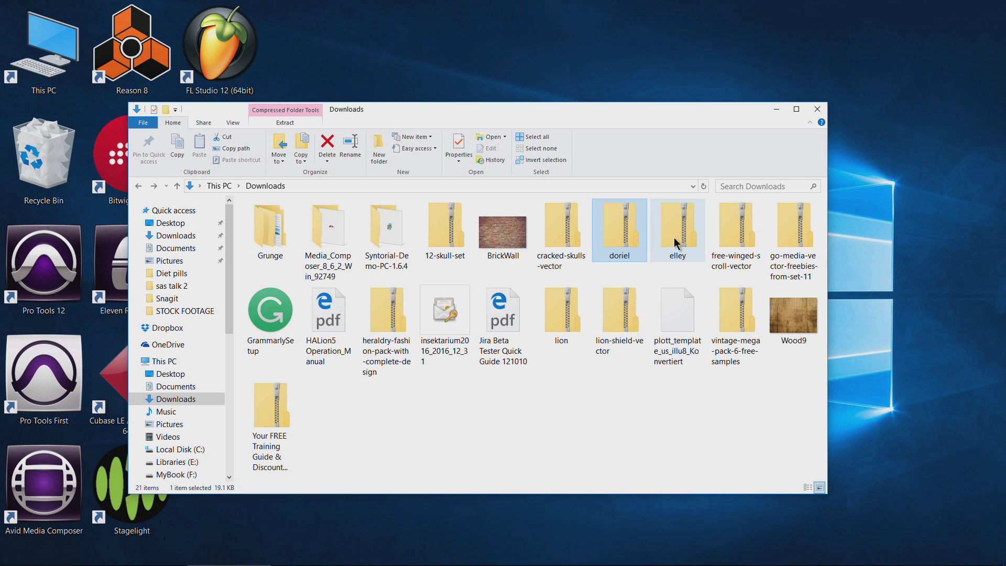
pyautogui.rightClick(638, 231)
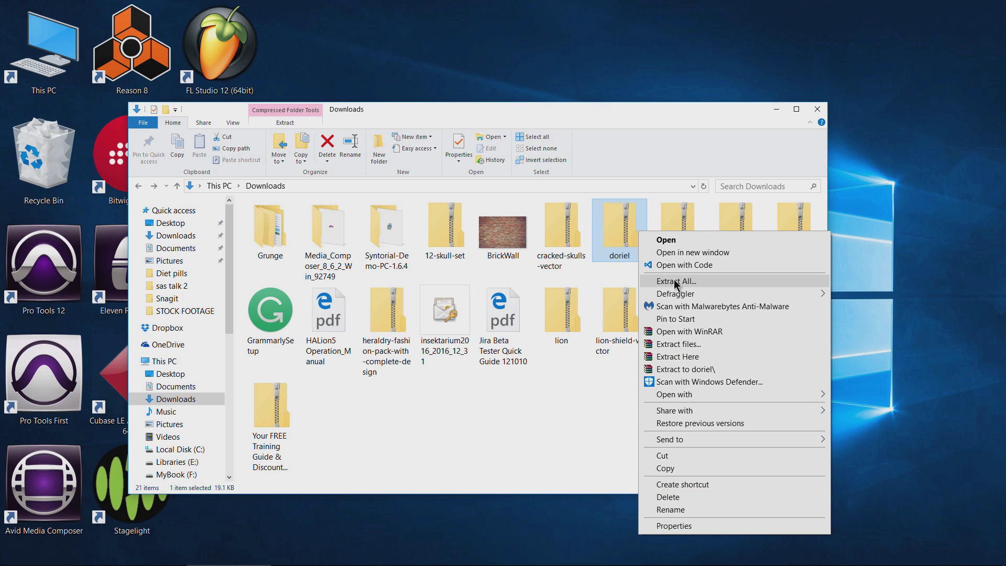
pyautogui.click(608, 399)
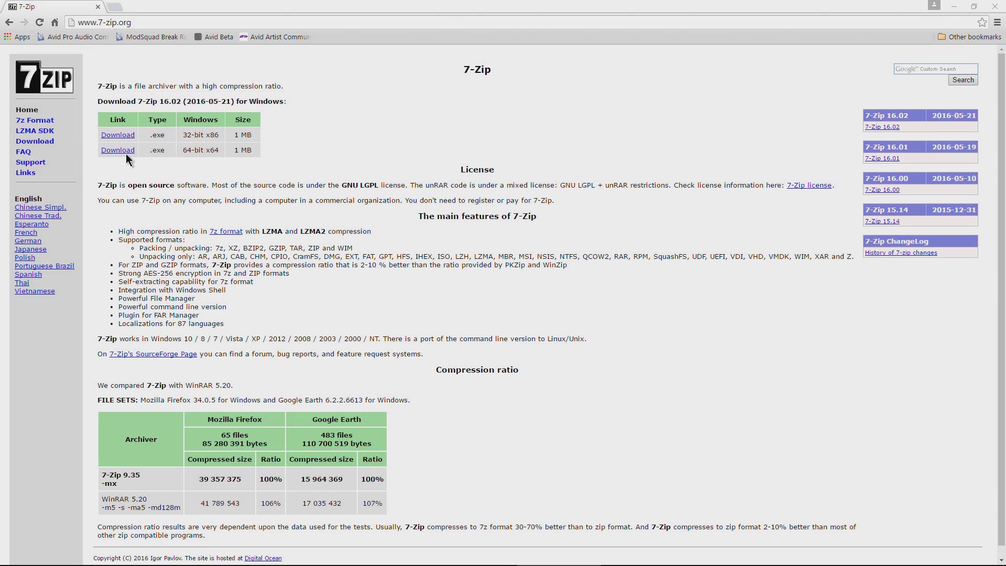
pyautogui.moveTo(84, 73); pyautogui.dragTo(275, 167)
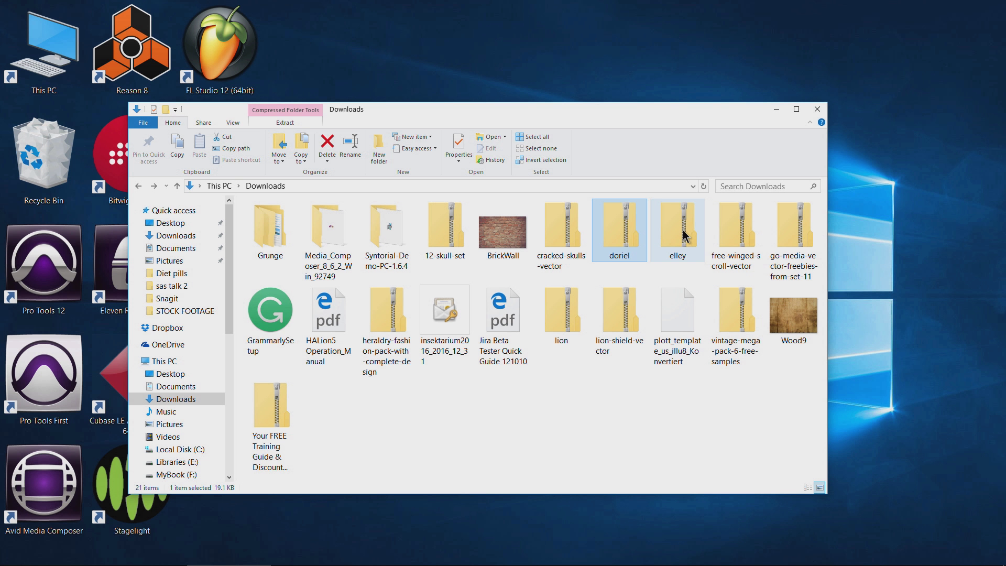
pyautogui.keyDown('ctrl'); pyautogui.click(686, 235); pyautogui.keyUp('ctrl')
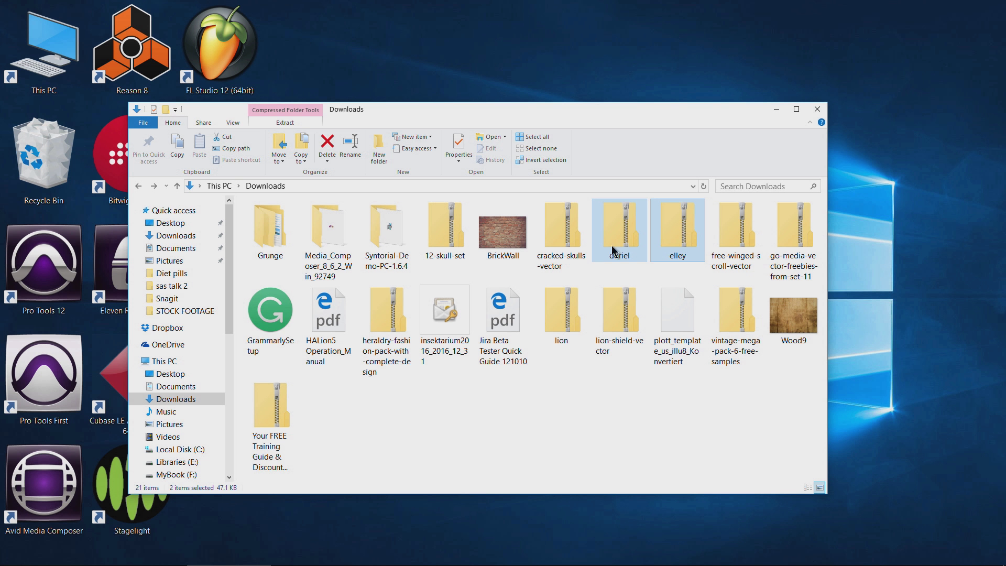
# Extract the doriel and elley zips here with WinRAR, replacing all existing files.
pyautogui.rightClick(673, 236)
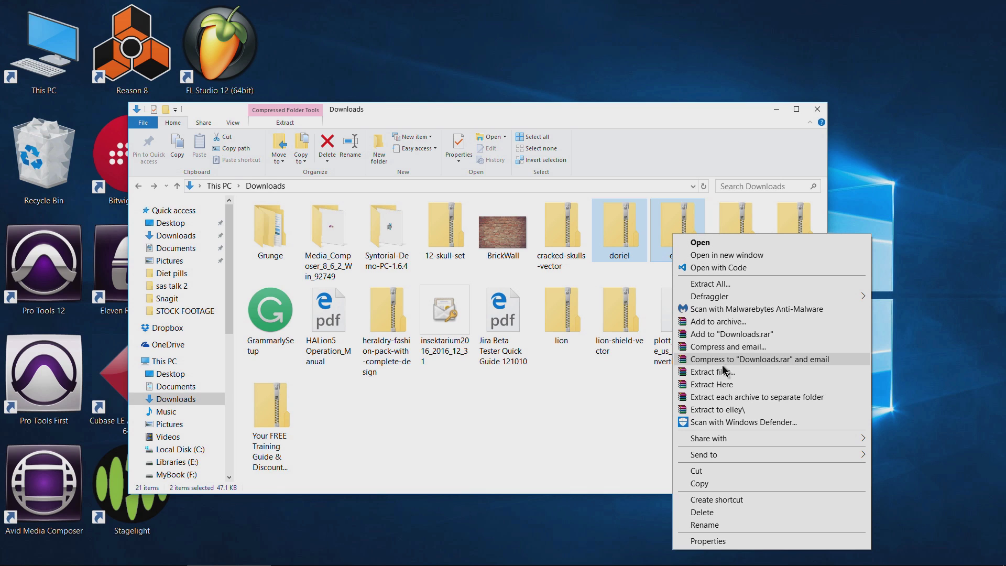
pyautogui.click(744, 386)
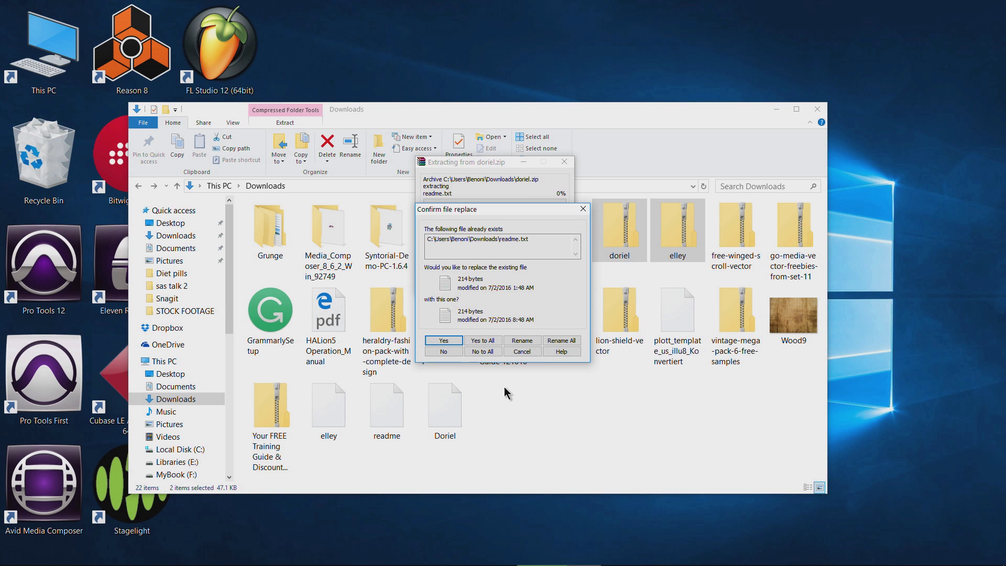
pyautogui.click(487, 341)
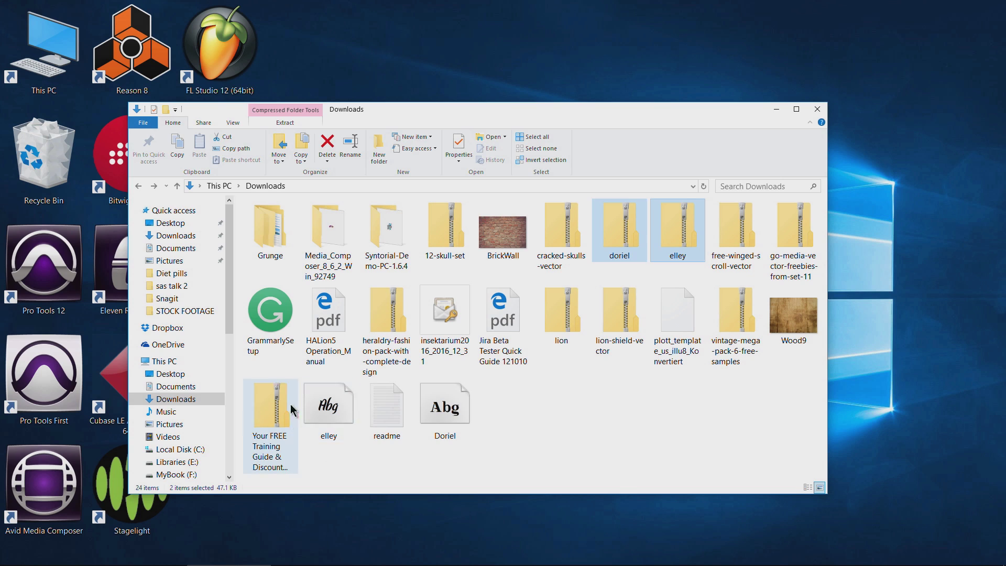
pyautogui.click(328, 412)
pyautogui.click(392, 431)
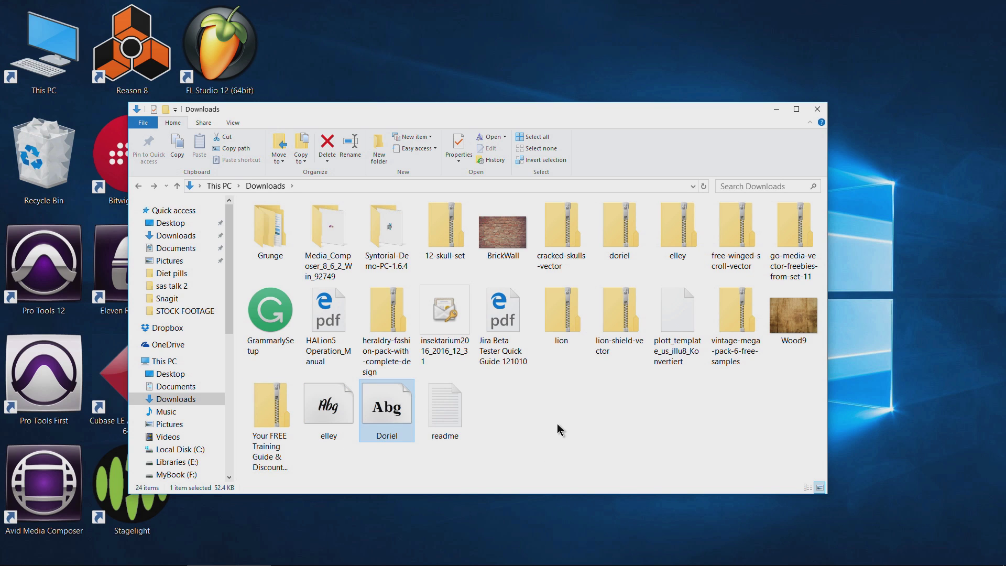
# Create a new folder named FONT in Downloads.
pyautogui.click(620, 231)
pyautogui.click(671, 225)
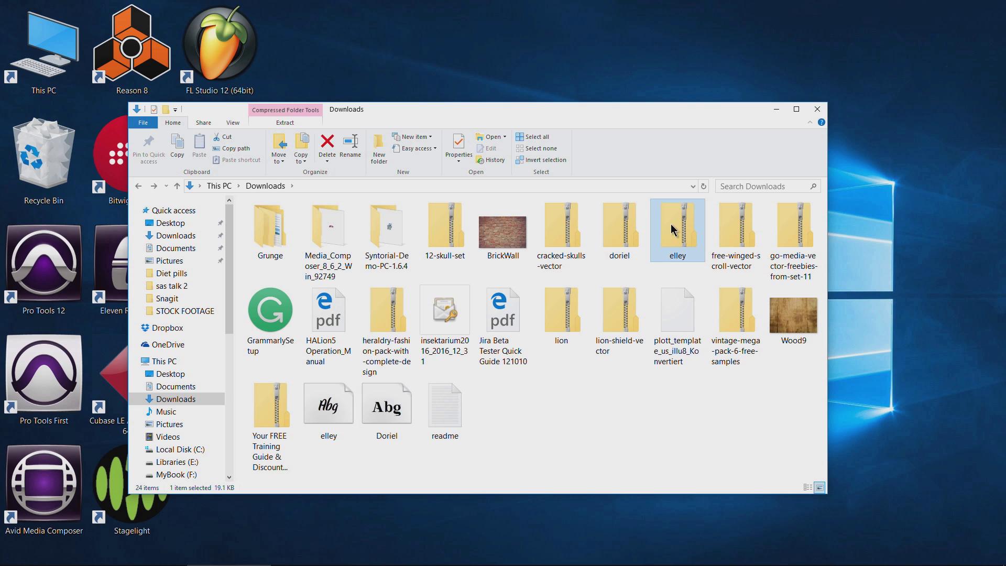
pyautogui.click(329, 411)
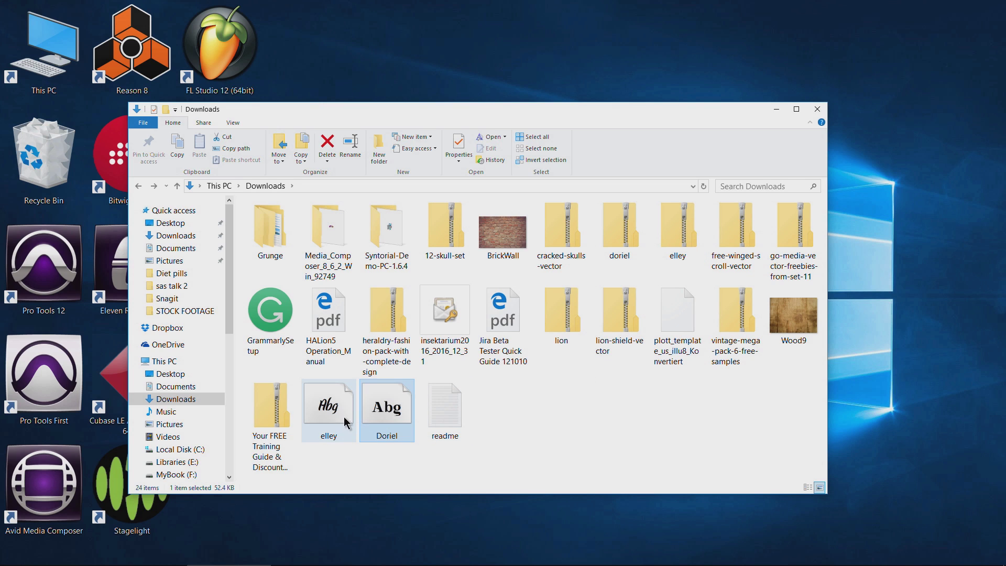
pyautogui.rightClick(575, 456)
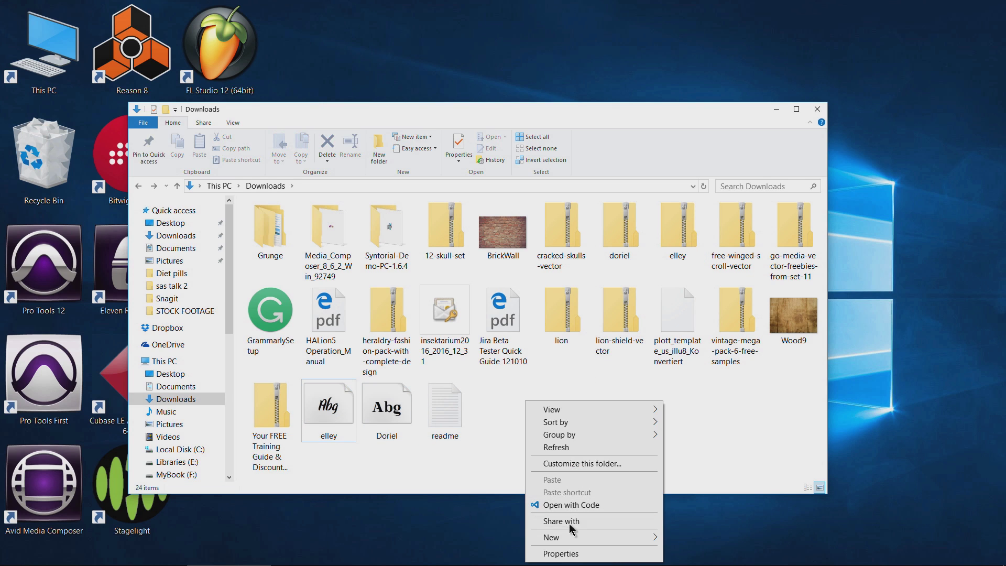
pyautogui.moveTo(571, 536)
pyautogui.click(682, 346)
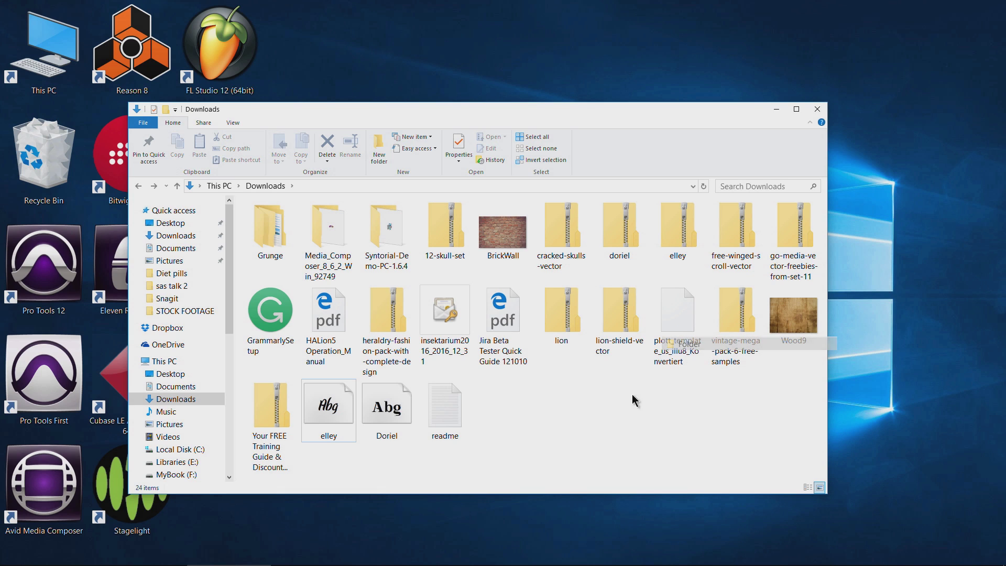
pyautogui.write('FONT')
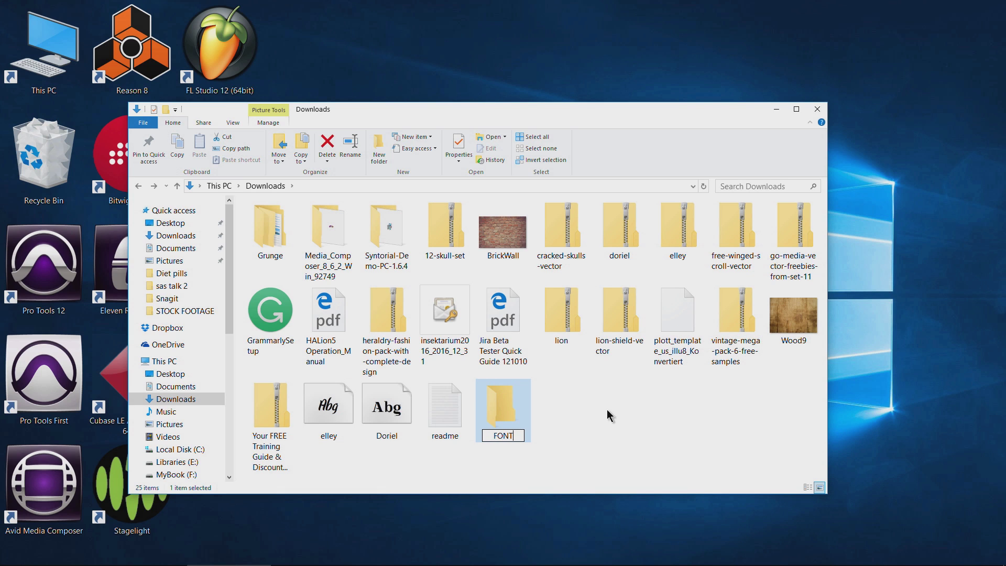
pyautogui.press('Return')
# Move the elley and Doriel font files into the FONT folder.
pyautogui.click(350, 471)
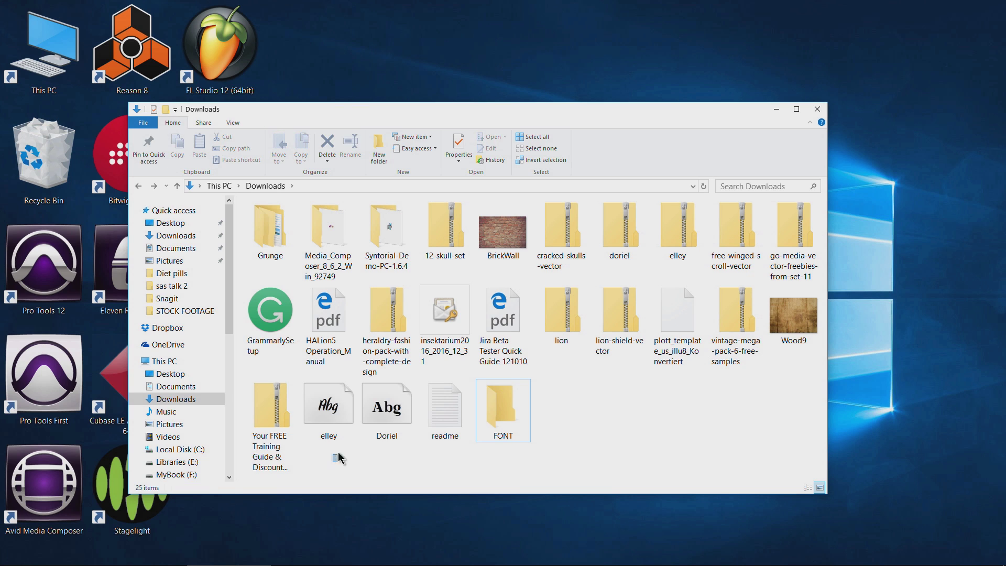
pyautogui.click(346, 437)
pyautogui.moveTo(392, 413); pyautogui.dragTo(524, 459)
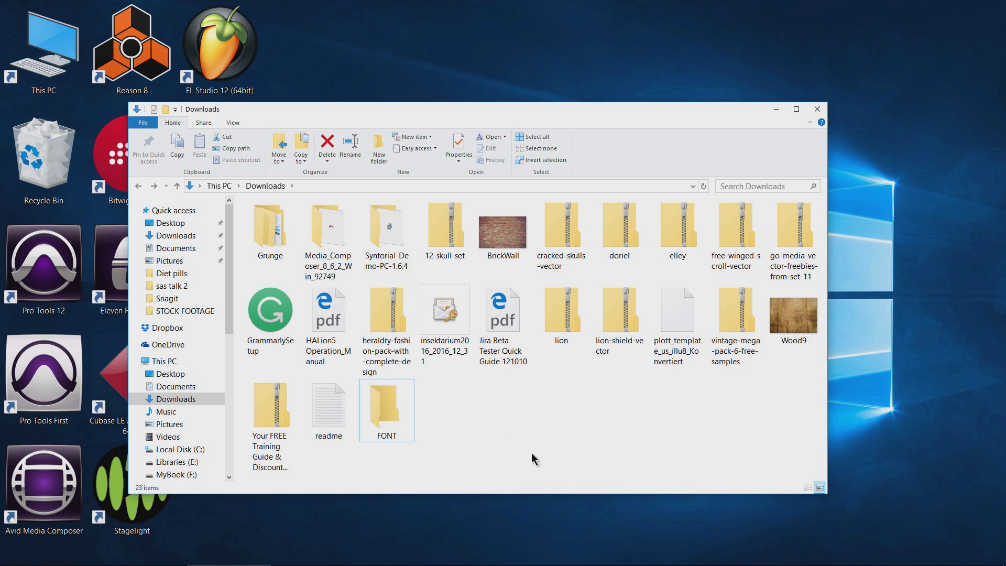
# Close Downloads, browse the desktop Fonts folder of 1,638 files, and preview the 01 Digitall font.
pyautogui.click(818, 109)
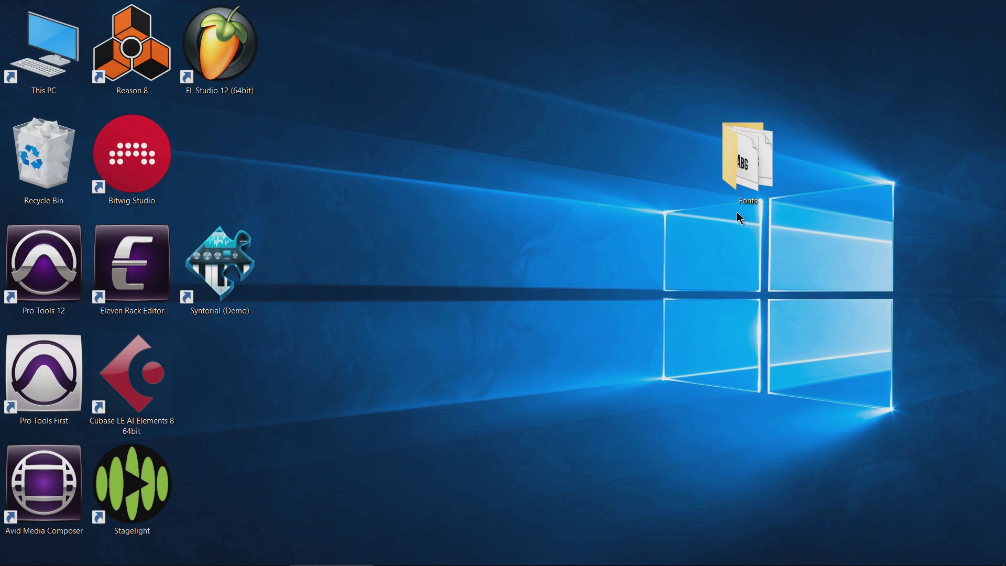
pyautogui.doubleClick(743, 149)
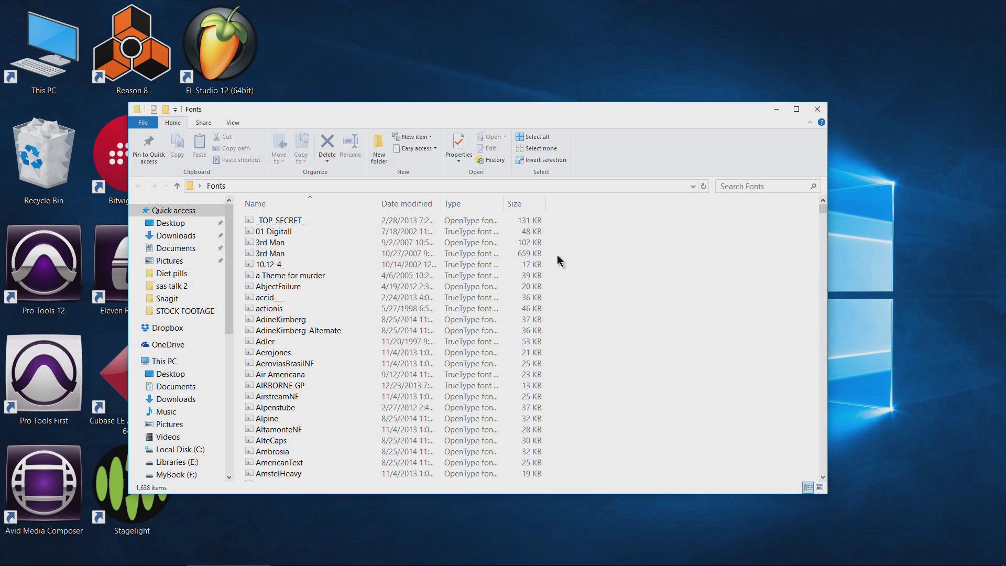
pyautogui.moveTo(533, 114); pyautogui.dragTo(624, 99)
pyautogui.scroll(-20, 629, 268)
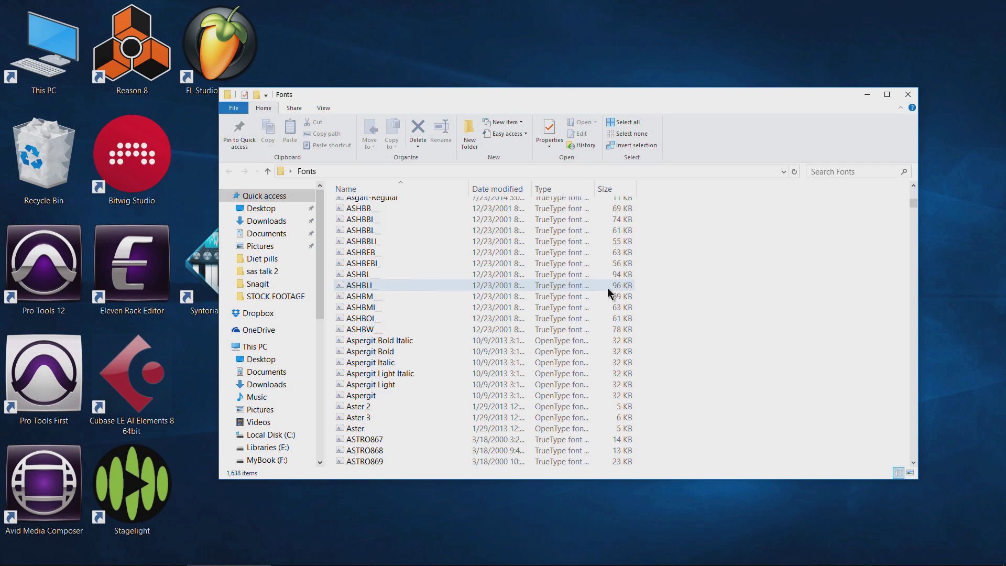
pyautogui.scroll(-20, 598, 304)
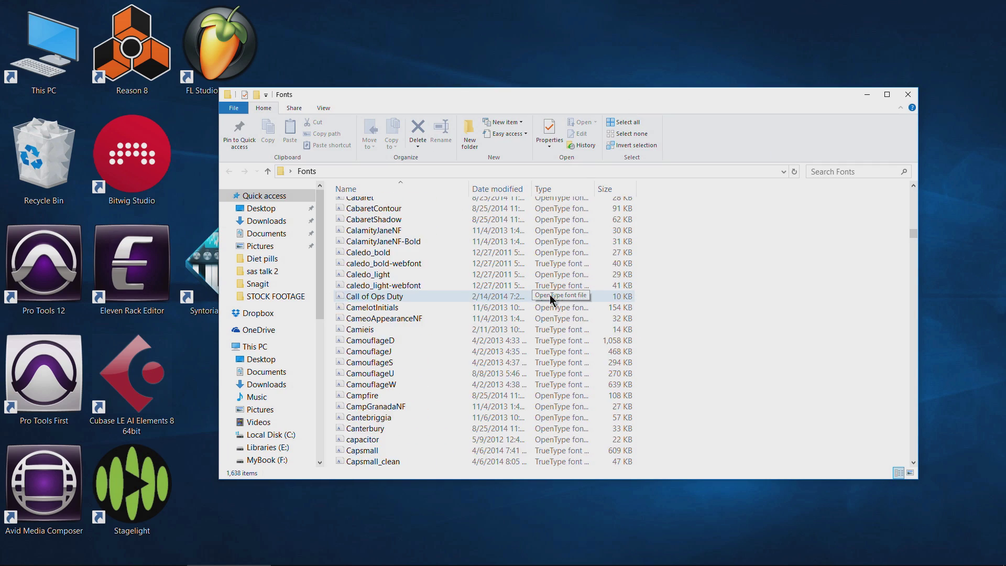
pyautogui.scroll(-20, 551, 299)
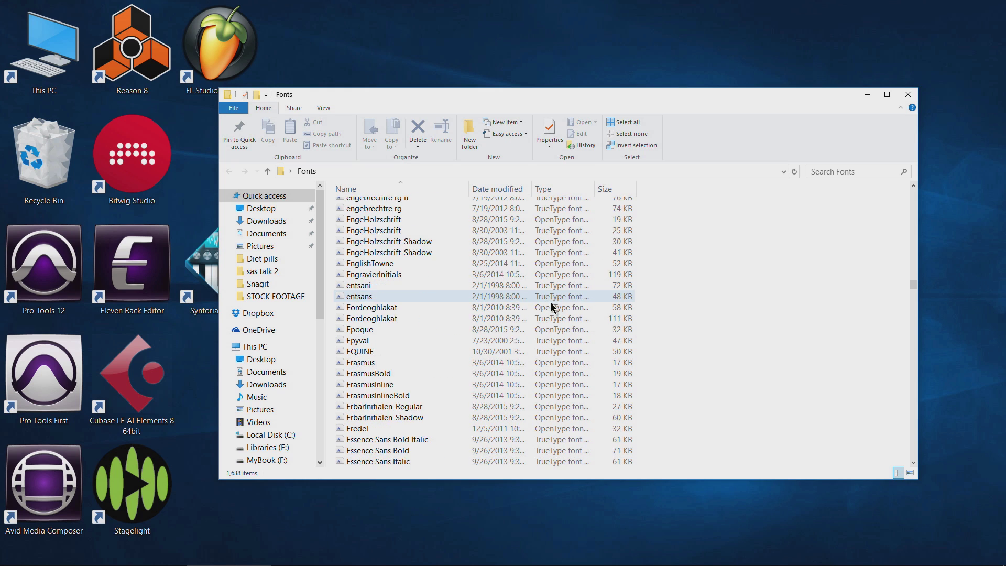
pyautogui.moveTo(915, 300); pyautogui.dragTo(914, 189)
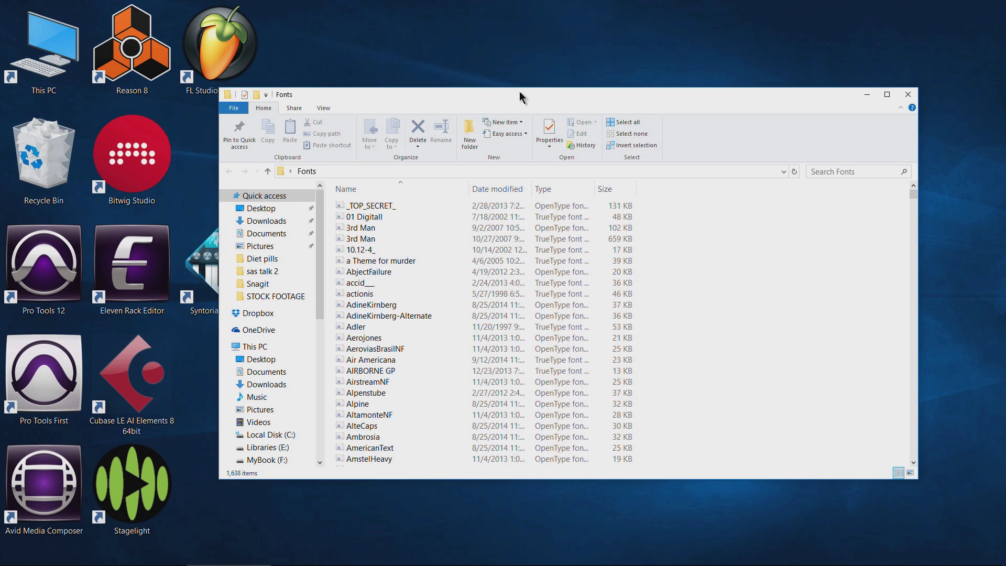
pyautogui.moveTo(522, 94); pyautogui.dragTo(633, 72)
pyautogui.doubleClick(487, 197)
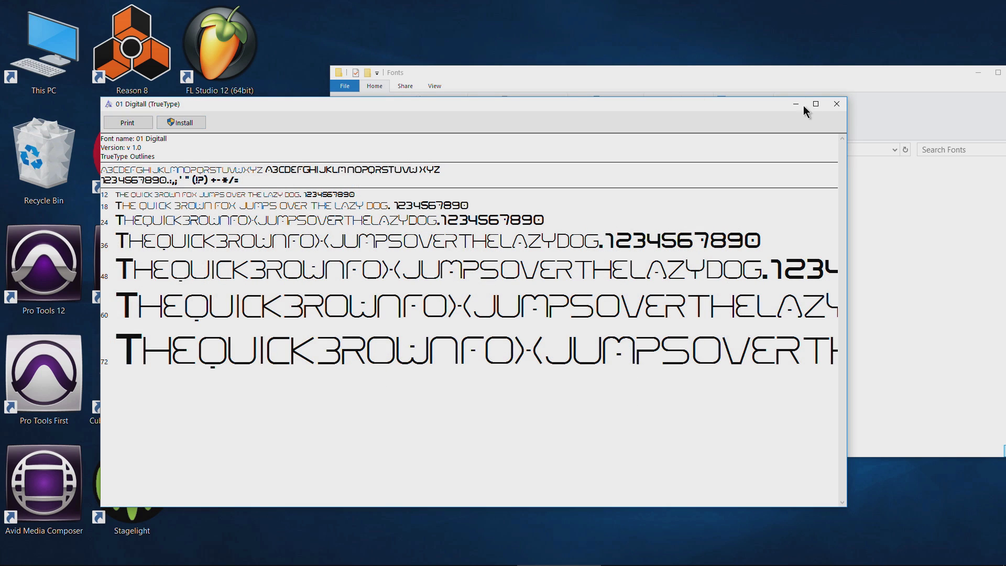
pyautogui.click(837, 104)
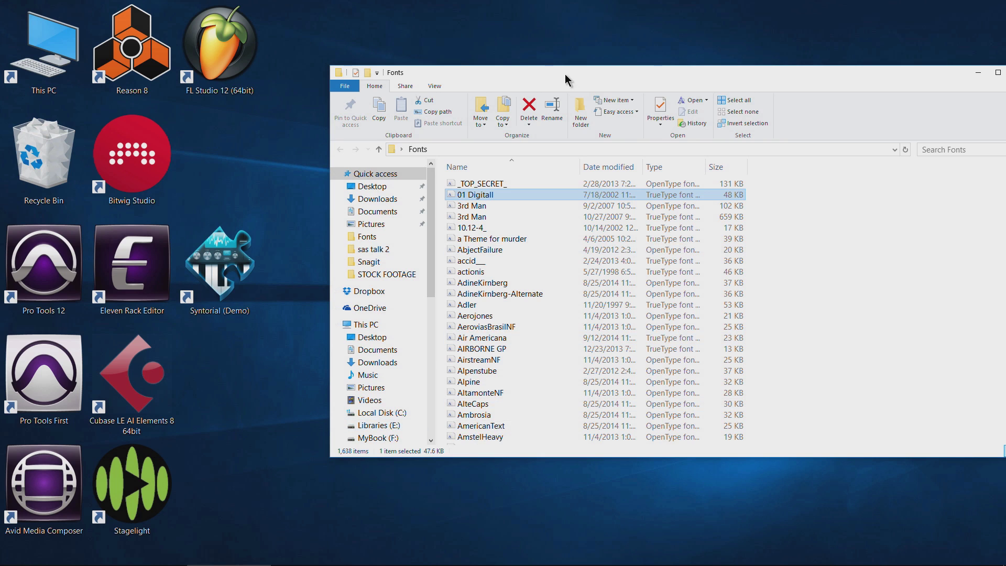
pyautogui.moveTo(565, 74); pyautogui.dragTo(716, 73)
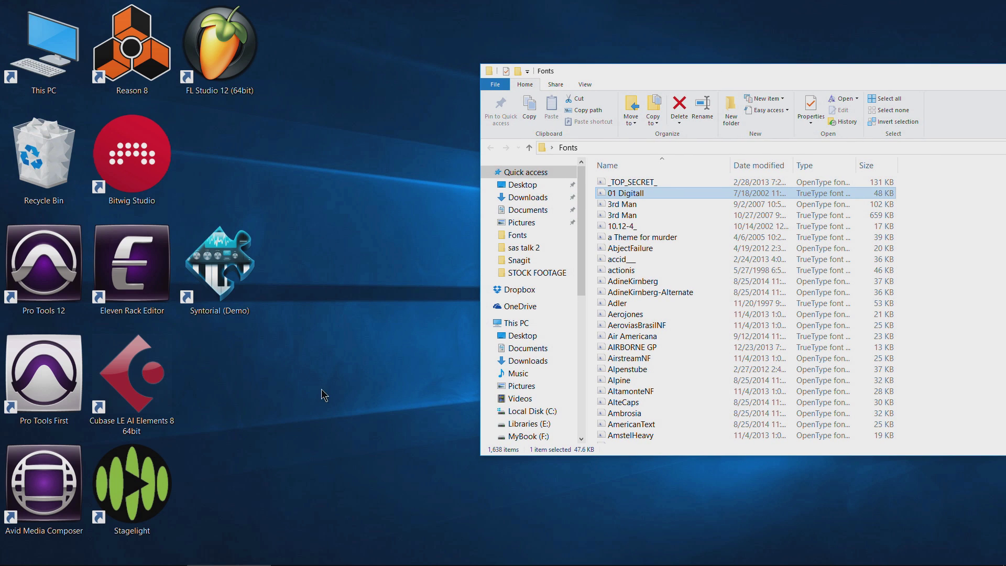
pyautogui.moveTo(423, 549)
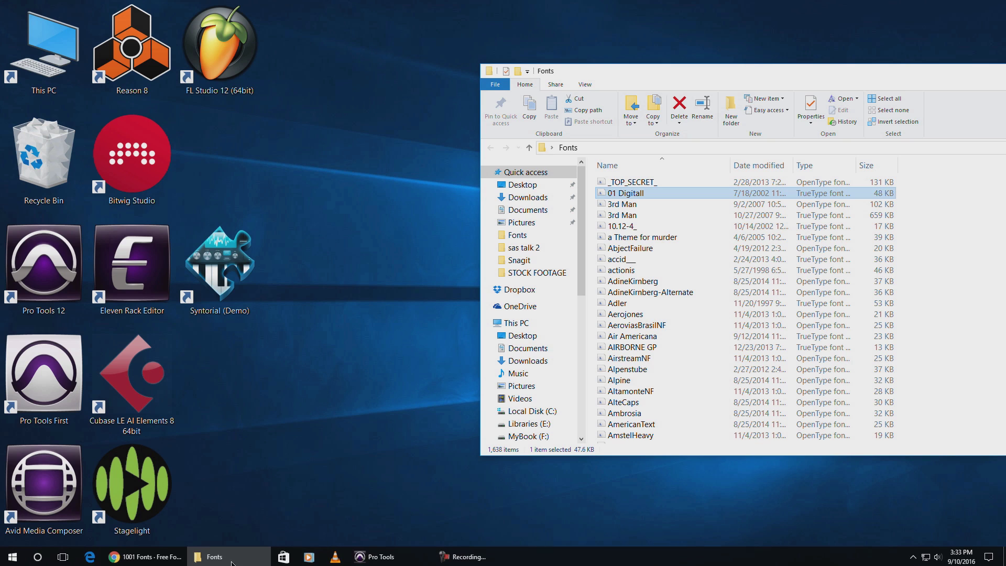
# Open Control Panel via a Start search for 'control', filter items by 'font', and view installed fonts.
pyautogui.click(14, 563)
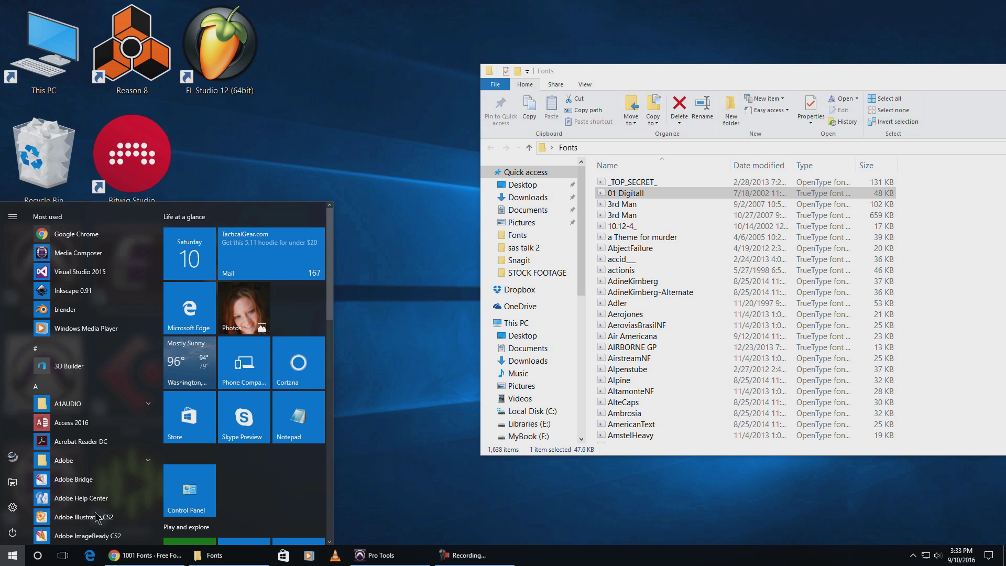
pyautogui.click(13, 555)
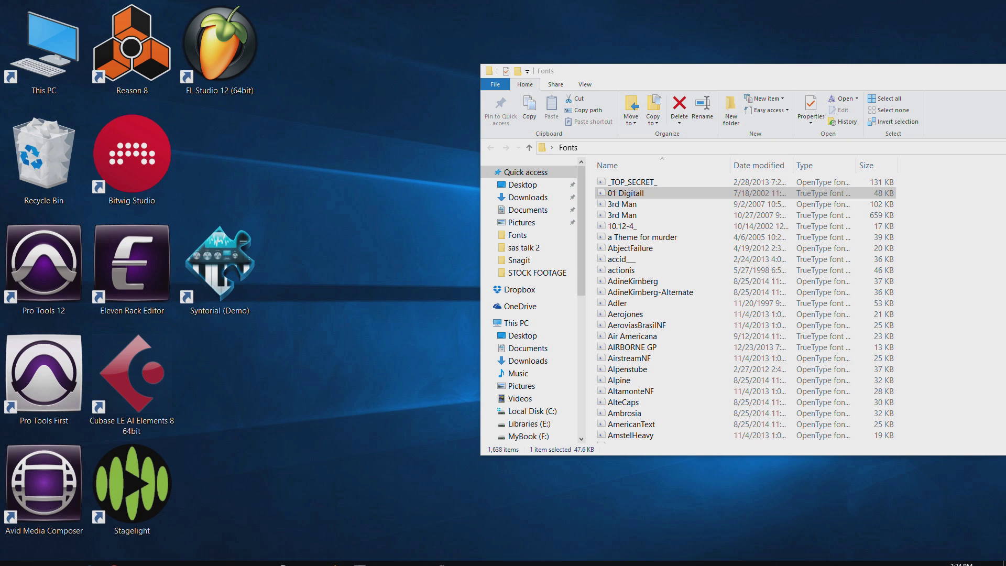
pyautogui.click(8, 559)
pyautogui.write('cont')
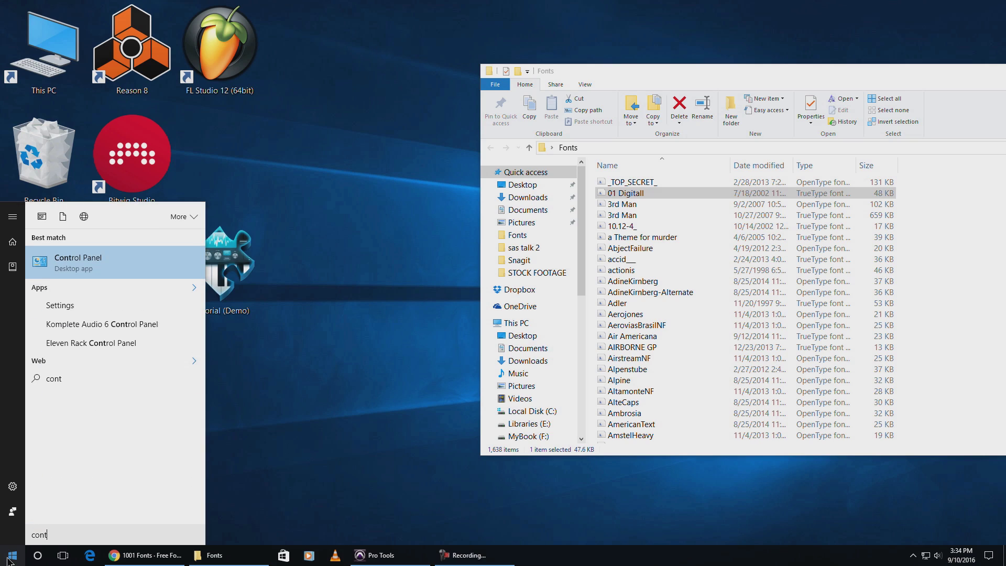
pyautogui.write('rol')
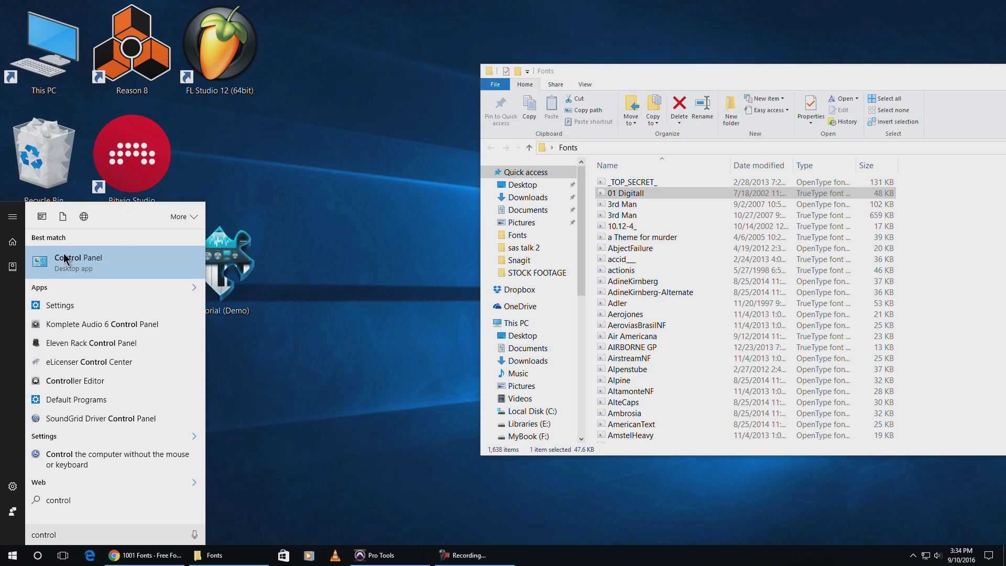
pyautogui.click(64, 259)
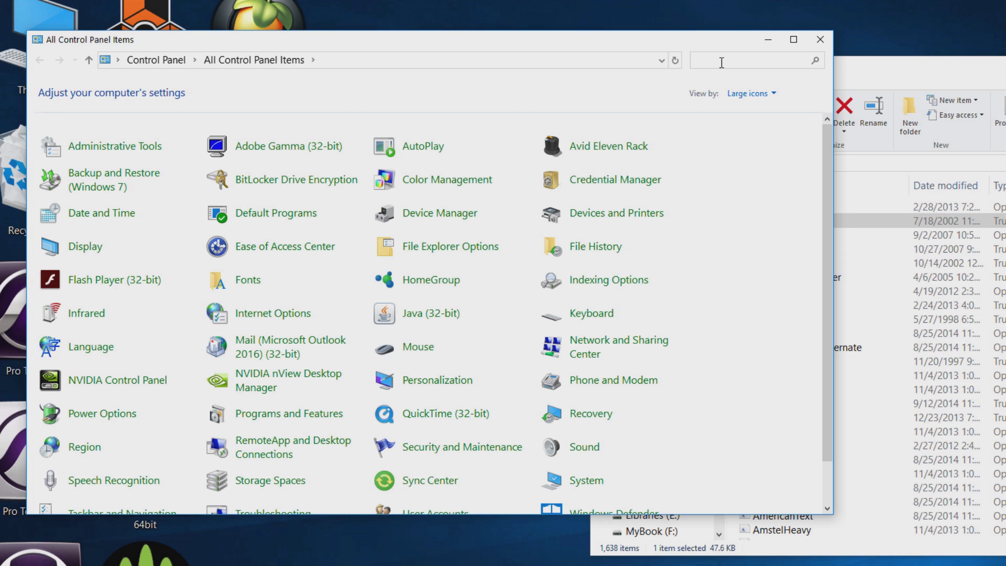
pyautogui.click(722, 62)
pyautogui.write('font')
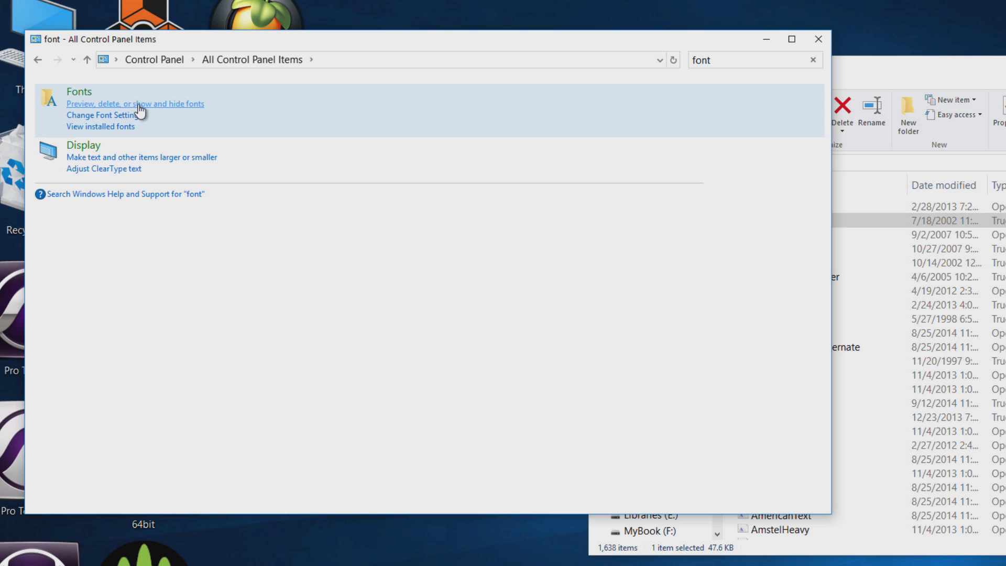
pyautogui.click(99, 127)
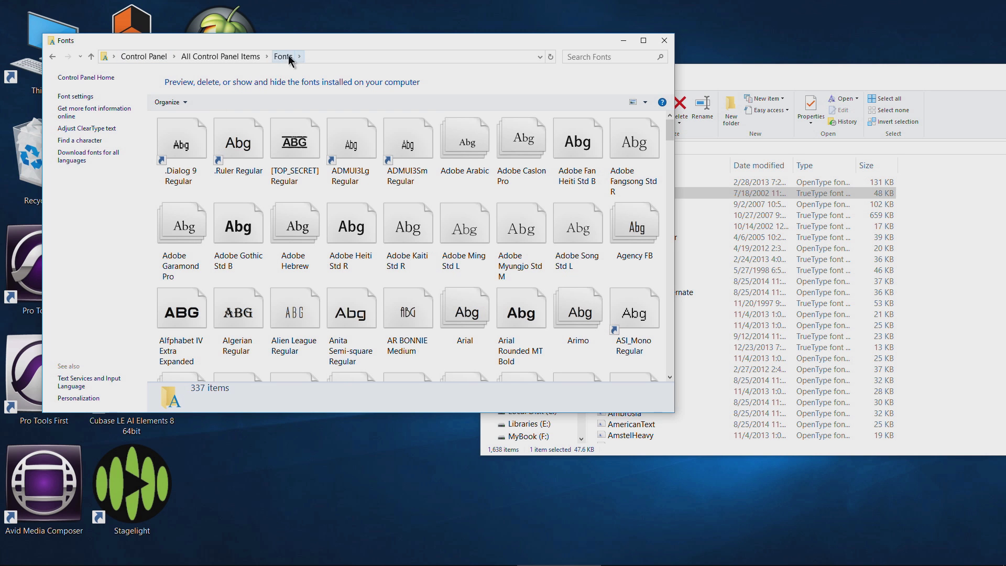
# Close Control Panel and reopen the Fonts control panel through a Start search for 'font'.
pyautogui.moveTo(352, 45); pyautogui.dragTo(337, 43)
pyautogui.scroll(-10, 334, 268)
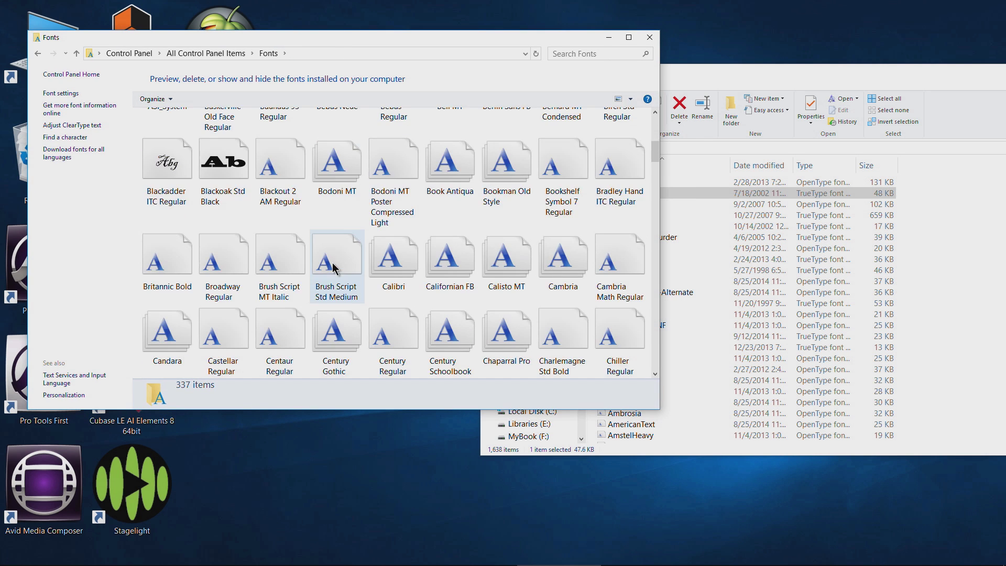
pyautogui.scroll(15, 334, 267)
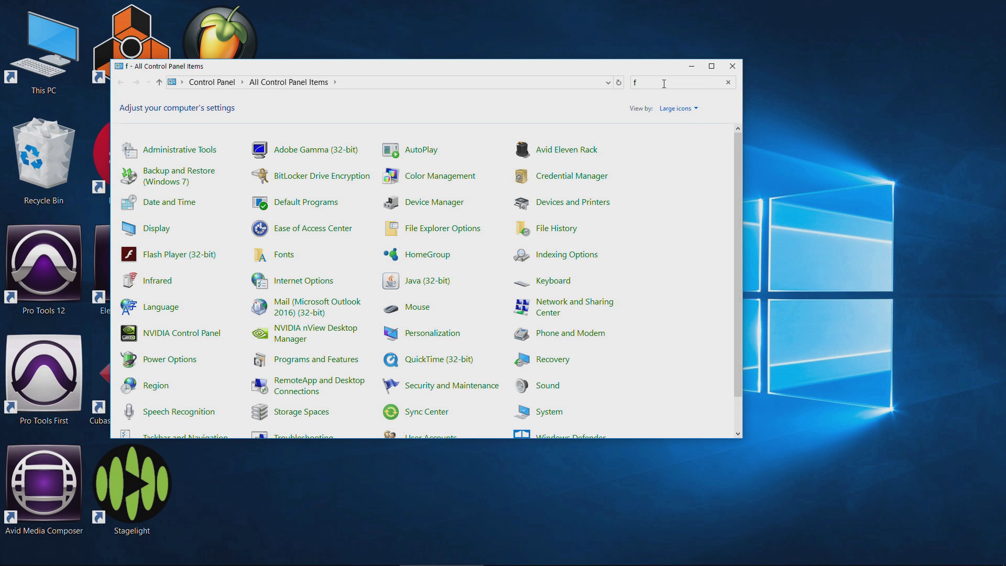
pyautogui.click(733, 66)
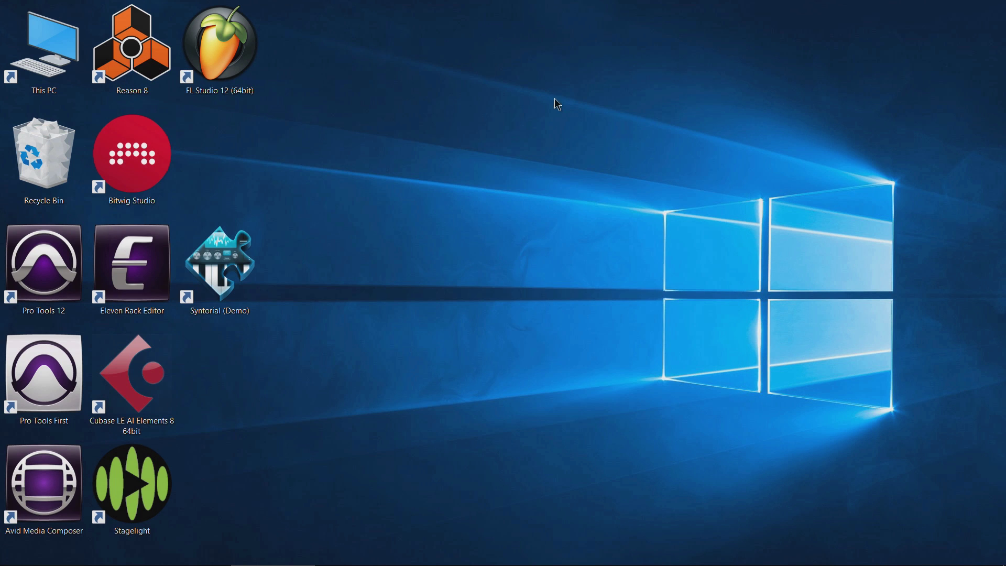
pyautogui.click(12, 555)
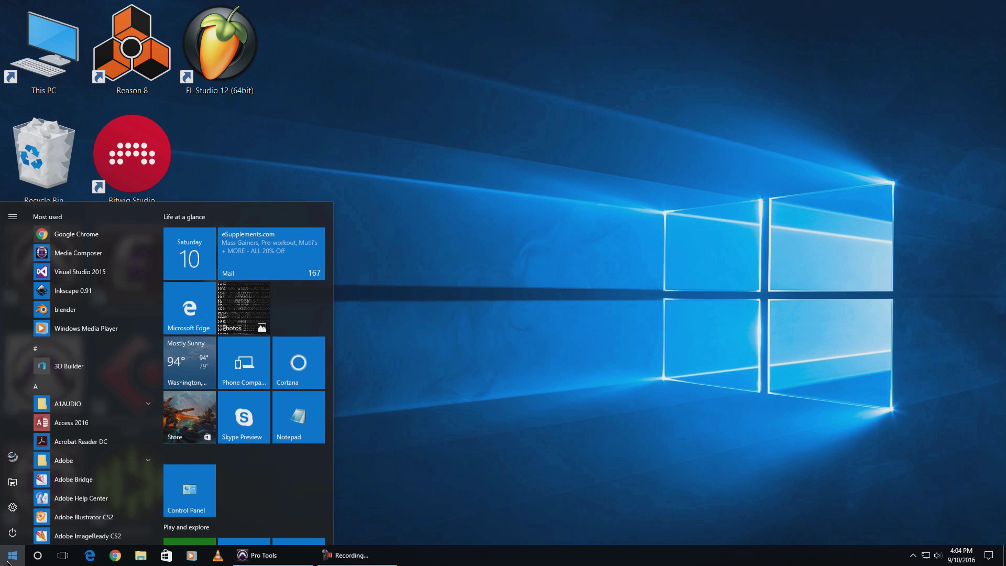
pyautogui.write('font')
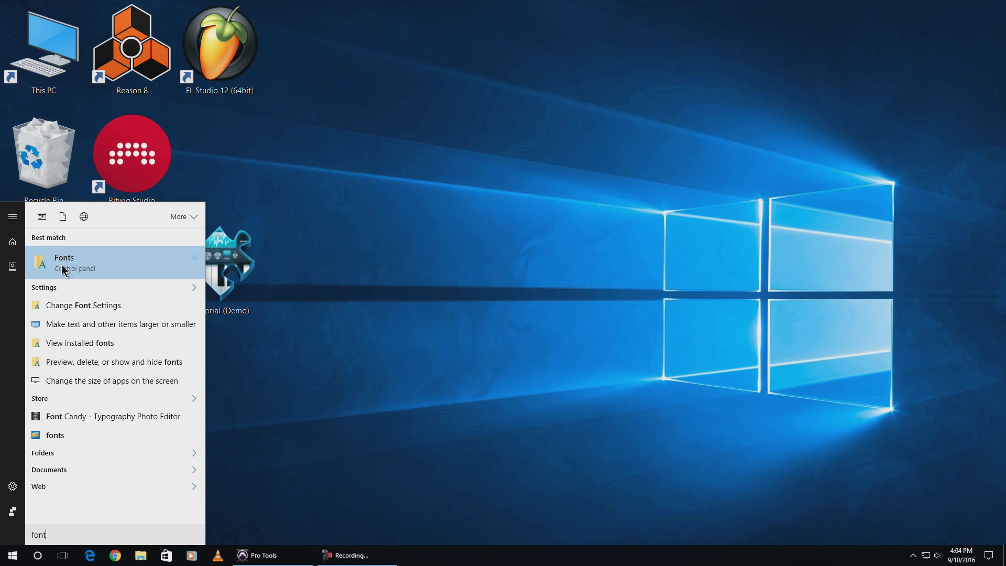
pyautogui.click(83, 265)
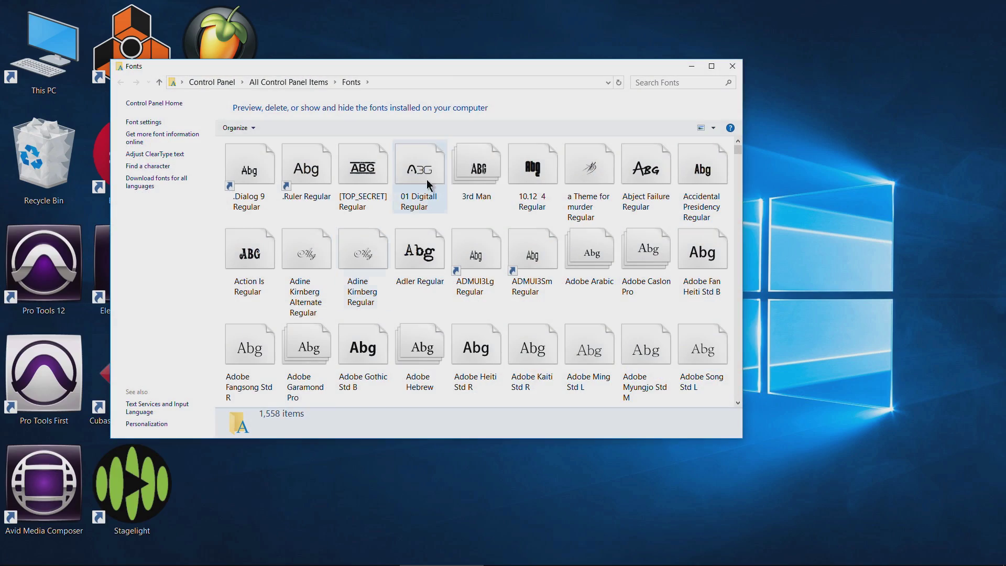
pyautogui.moveTo(467, 64); pyautogui.dragTo(449, 58)
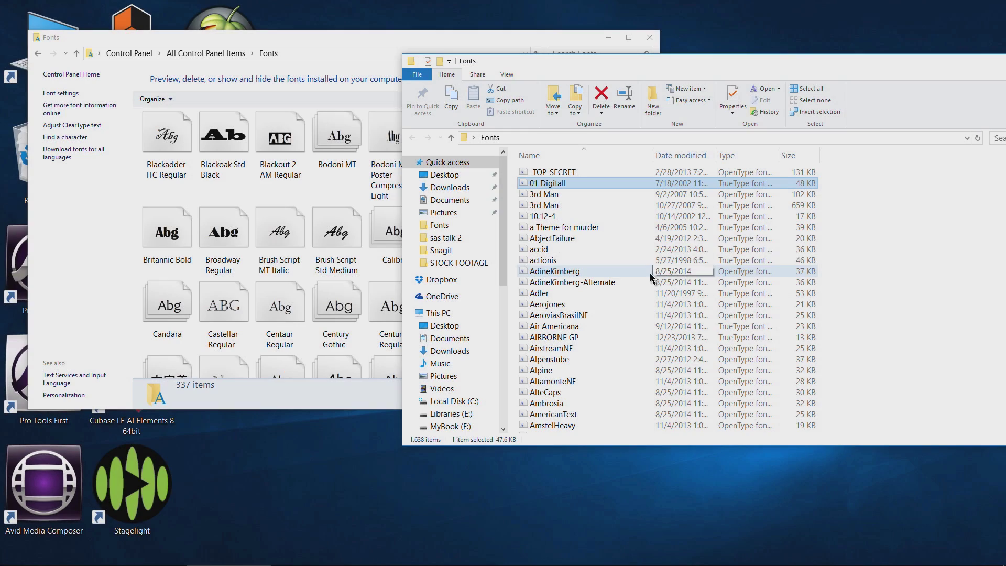
# Clear the accidental batch selection of font files and scroll the list back toward the top.
pyautogui.moveTo(614, 61); pyautogui.dragTo(588, 48)
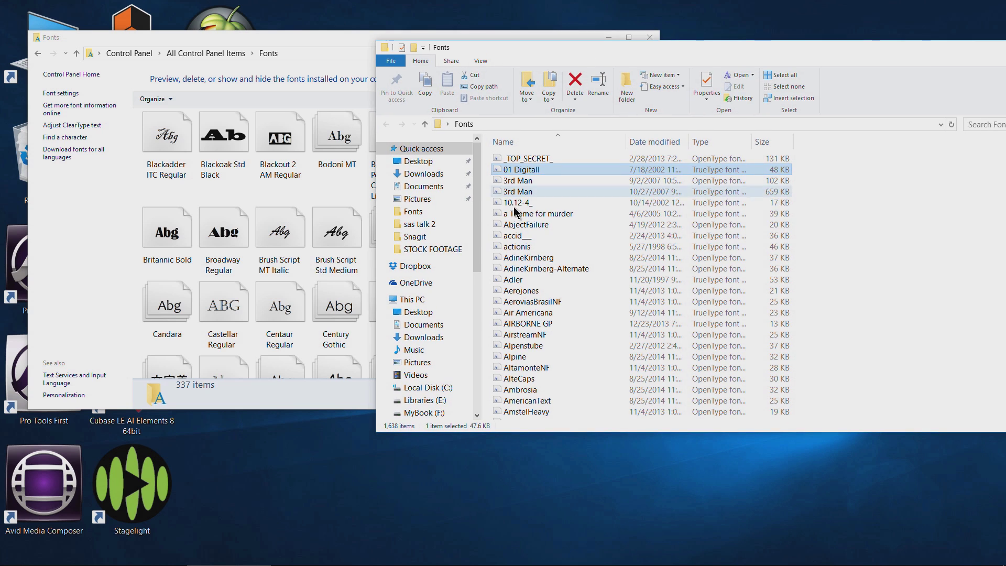
pyautogui.press('Down')
pyautogui.press('Down')
pyautogui.press('Down')
pyautogui.moveTo(923, 170); pyautogui.dragTo(379, 422)
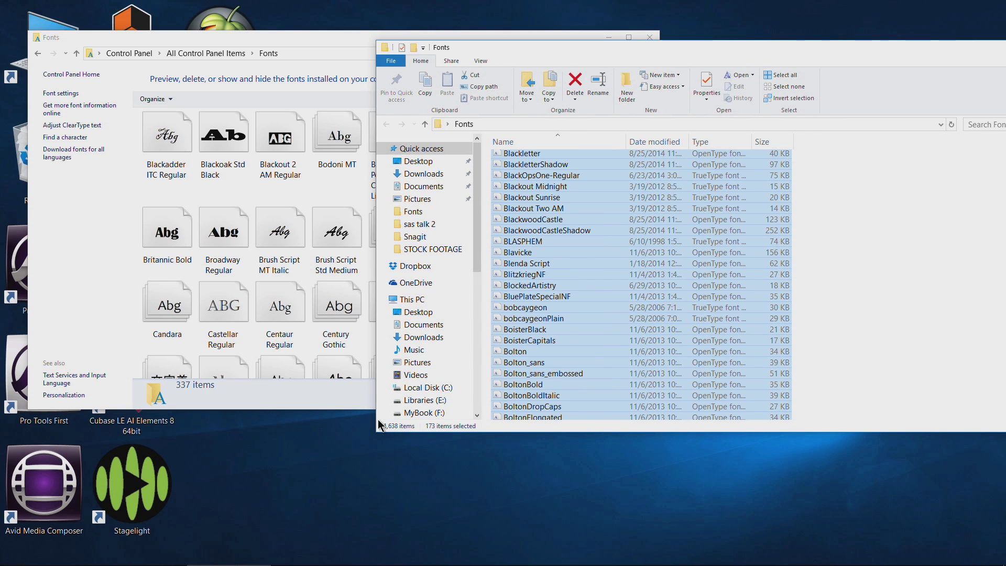
pyautogui.scroll(8, 867, 269)
pyautogui.click(867, 268)
pyautogui.scroll(20, 865, 220)
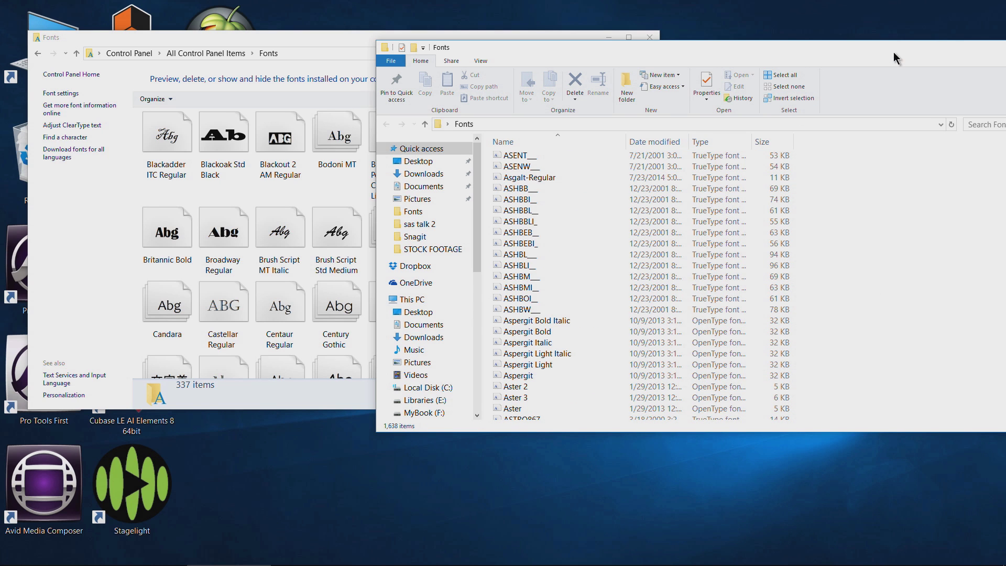
# Position the Explorer Fonts window beside Control Panel Fonts and select the _TOP_SECRET_ file.
pyautogui.moveTo(894, 52); pyautogui.dragTo(765, 56)
pyautogui.scroll(15, 839, 167)
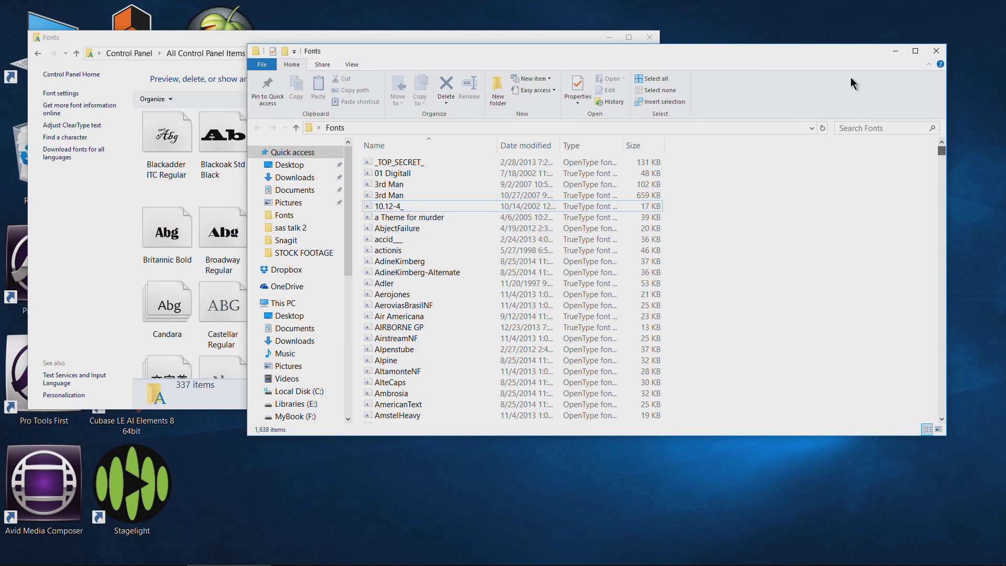
pyautogui.moveTo(789, 48); pyautogui.dragTo(909, 45)
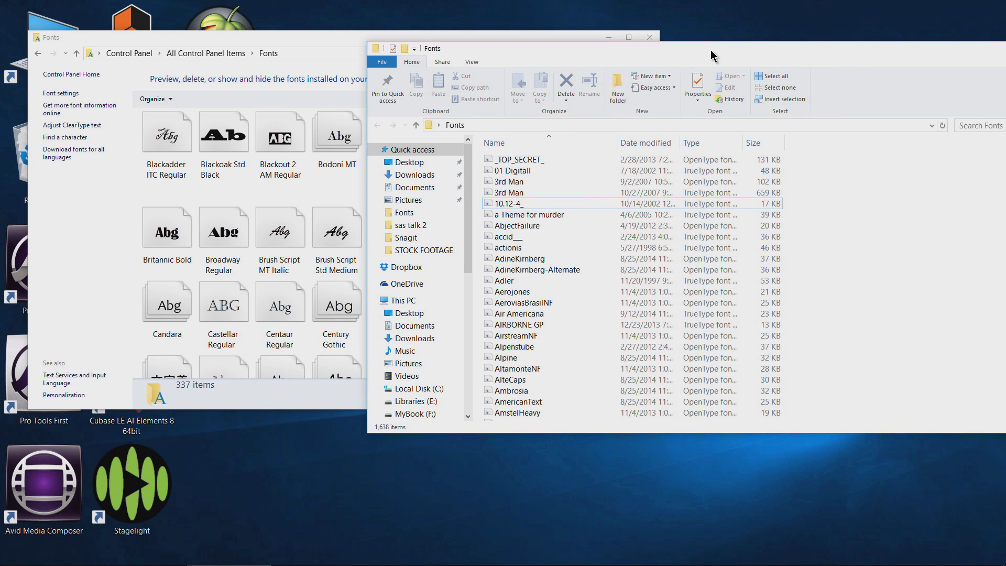
pyautogui.moveTo(711, 49); pyautogui.dragTo(655, 57)
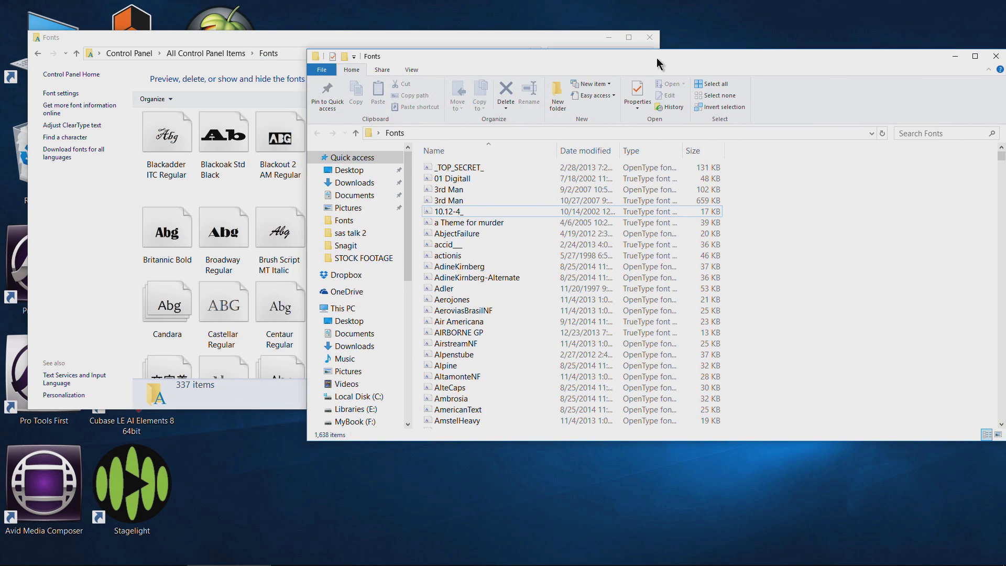
pyautogui.click(457, 168)
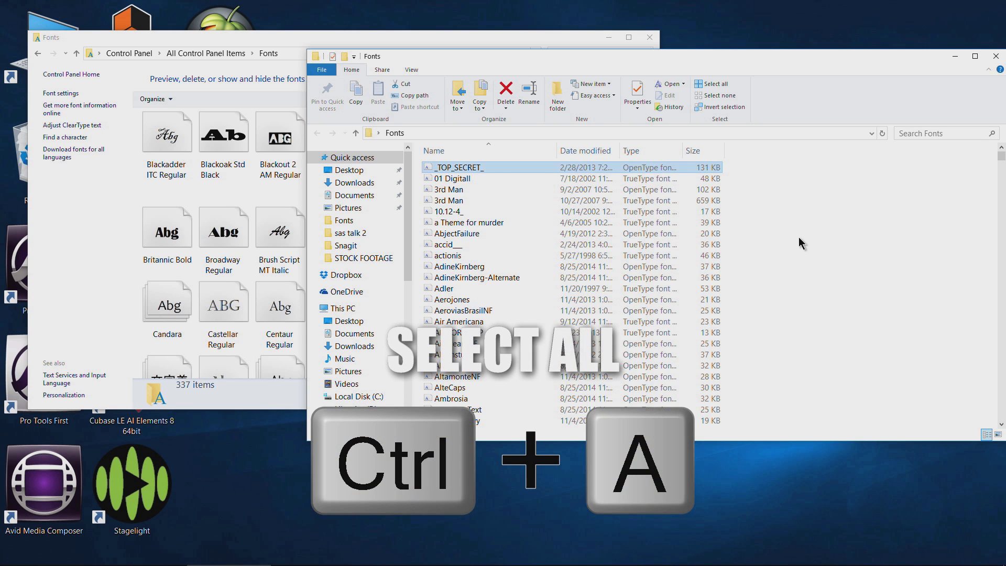
# Select all 1,638 font files and drop them onto the Control Panel Fonts window to install.
pyautogui.hotkey('ctrl', 'a')
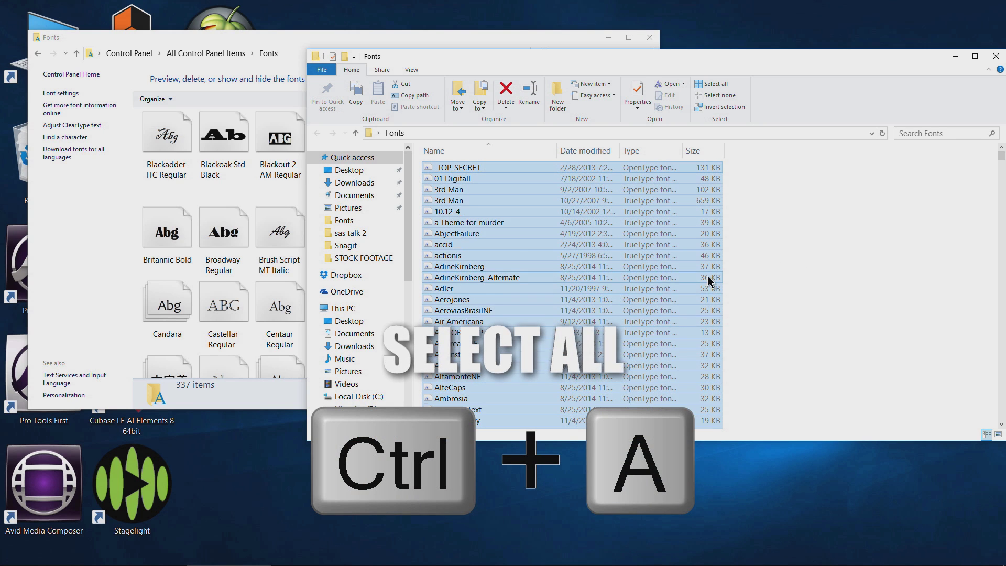
pyautogui.scroll(-12, 708, 282)
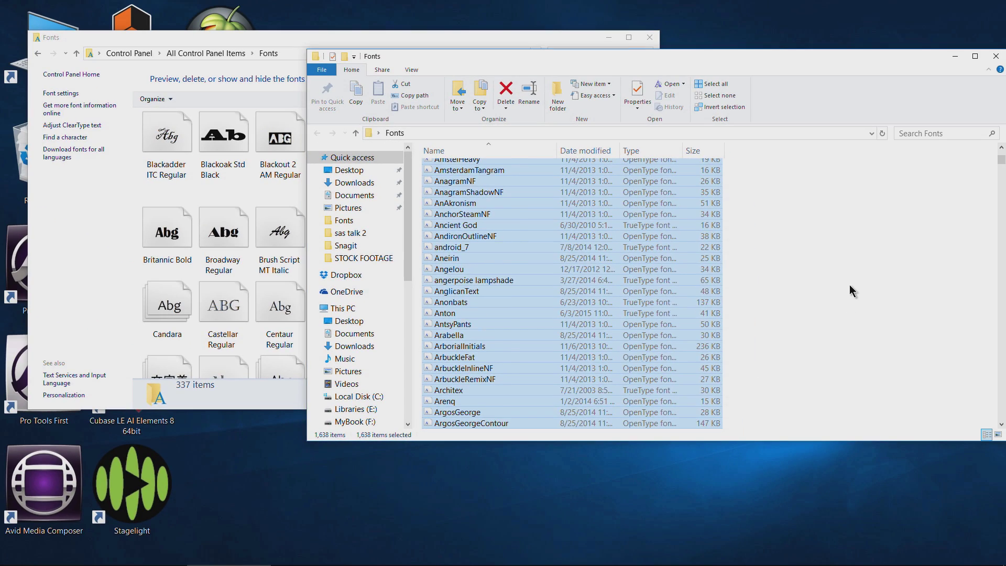
pyautogui.scroll(-15, 850, 284)
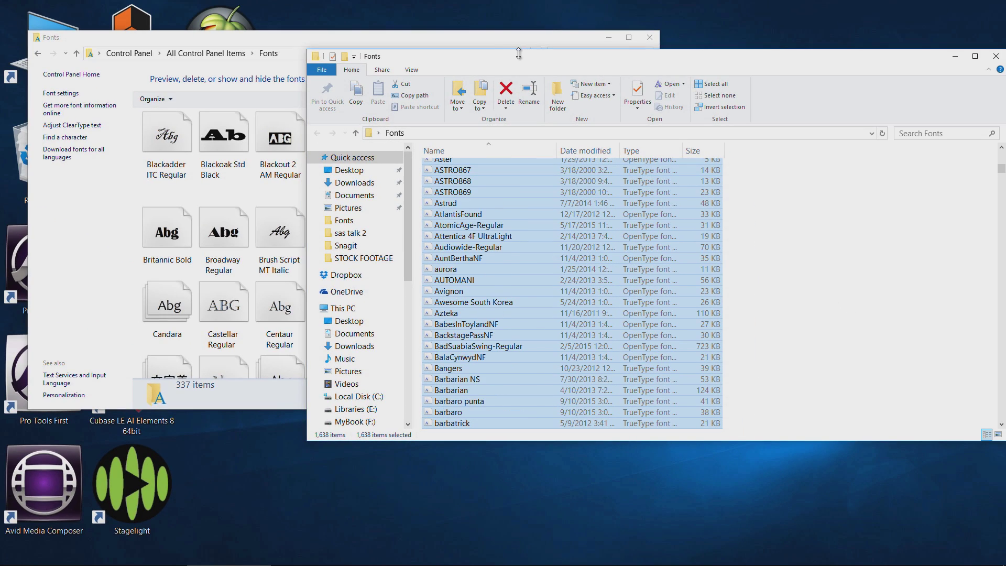
pyautogui.moveTo(508, 61); pyautogui.dragTo(763, 63)
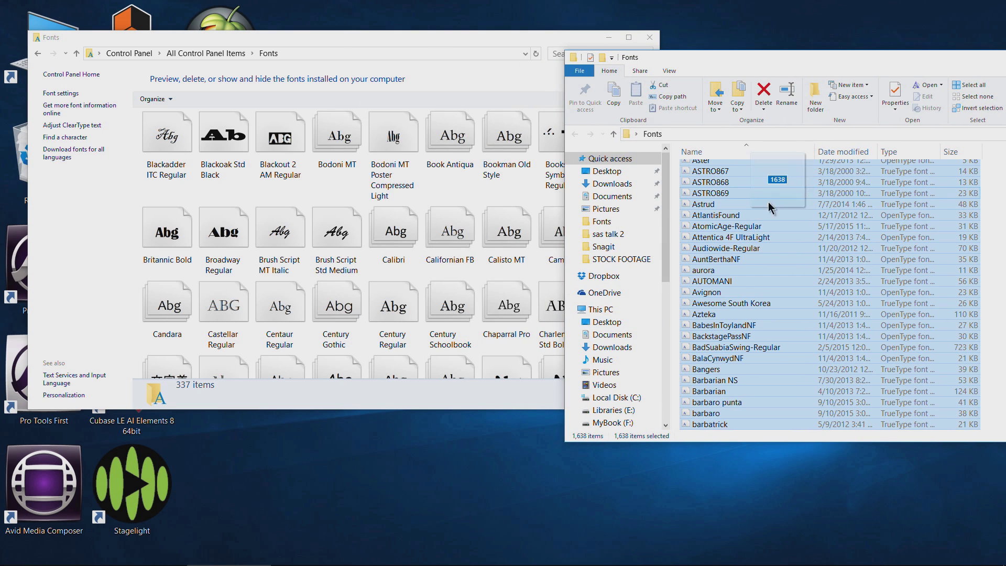
pyautogui.moveTo(769, 207); pyautogui.dragTo(306, 194)
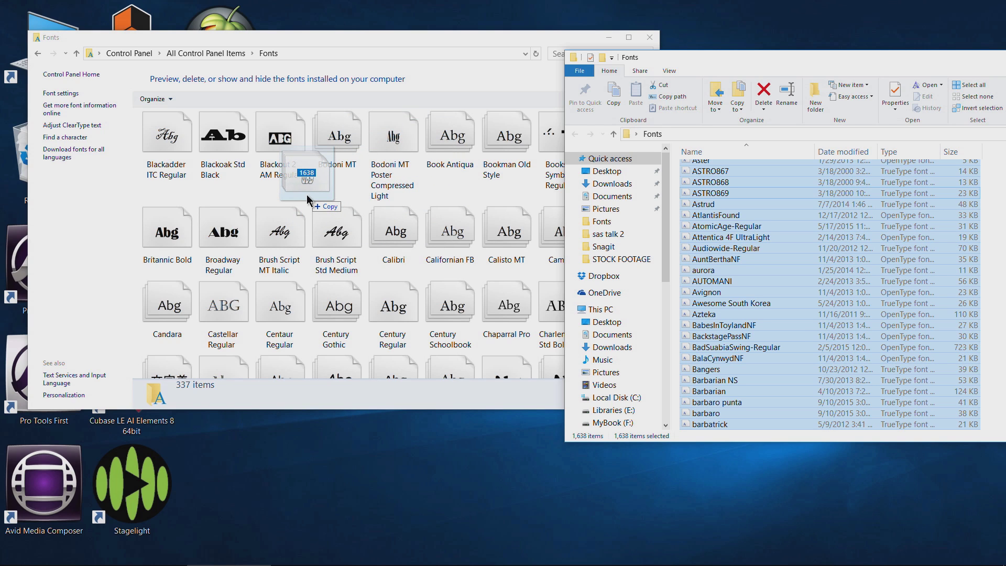
pyautogui.moveTo(306, 194); pyautogui.dragTo(307, 194)
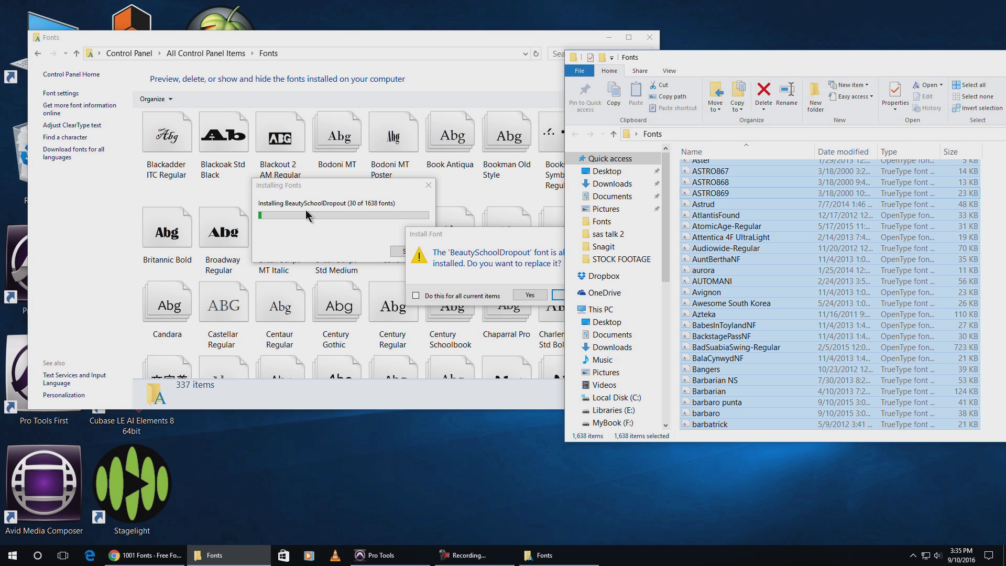
# Decline replacing duplicates like BeautySchoolDropout for all items, keeping the existing installed fonts.
pyautogui.click(522, 232)
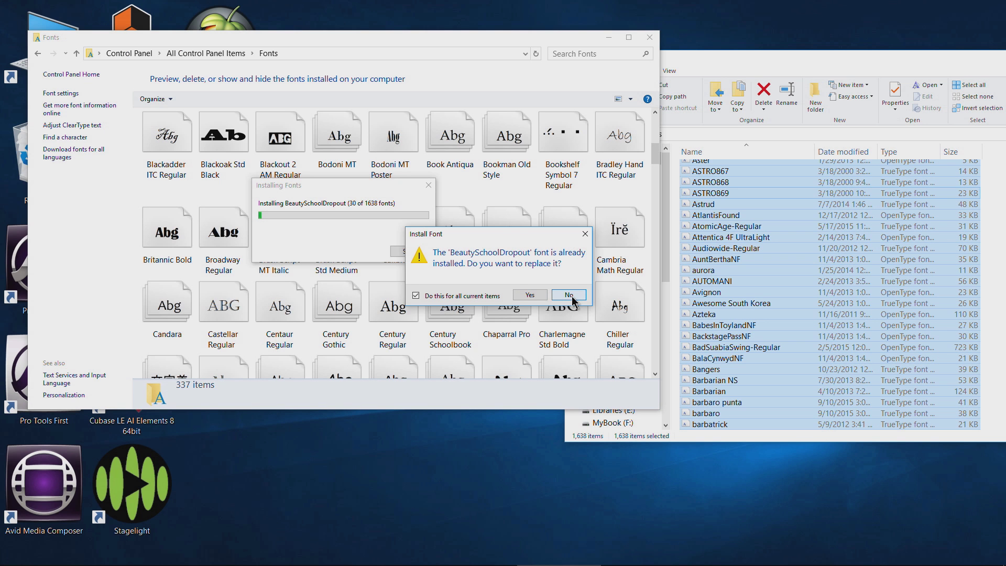
pyautogui.click(571, 296)
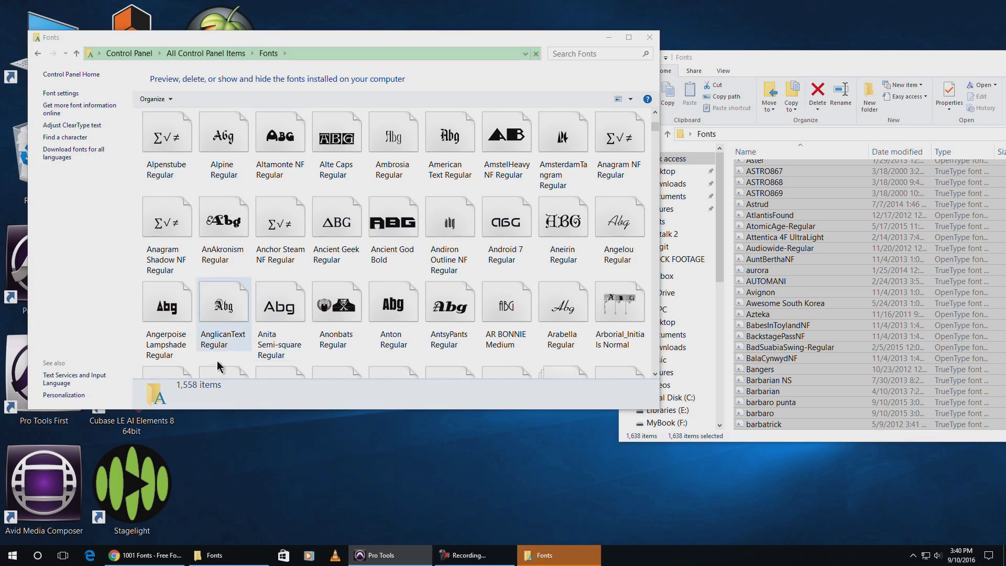
# Reposition the installed Fonts window and scroll its grid to check the new fonts.
pyautogui.moveTo(389, 36); pyautogui.dragTo(396, 36)
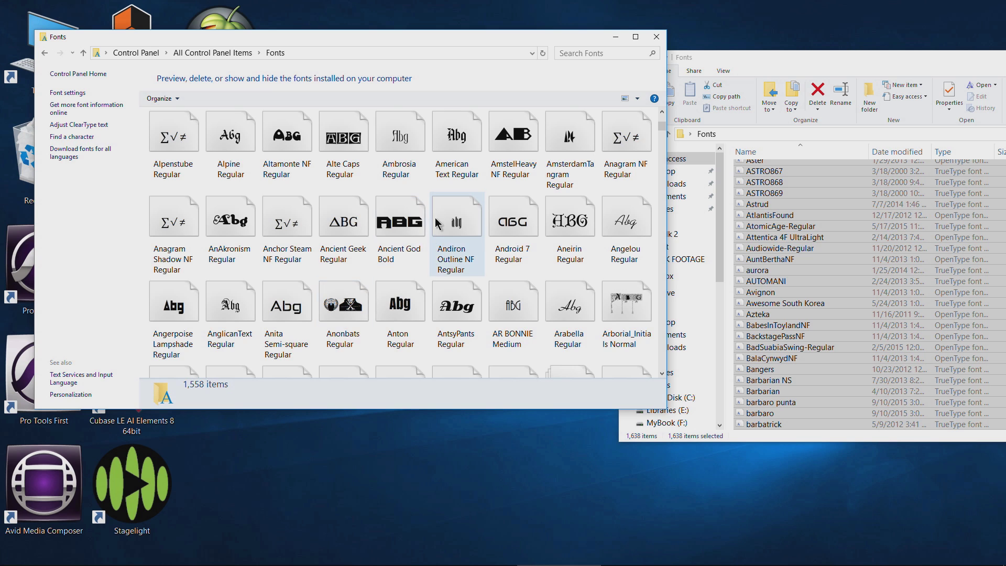
pyautogui.scroll(-3, 443, 235)
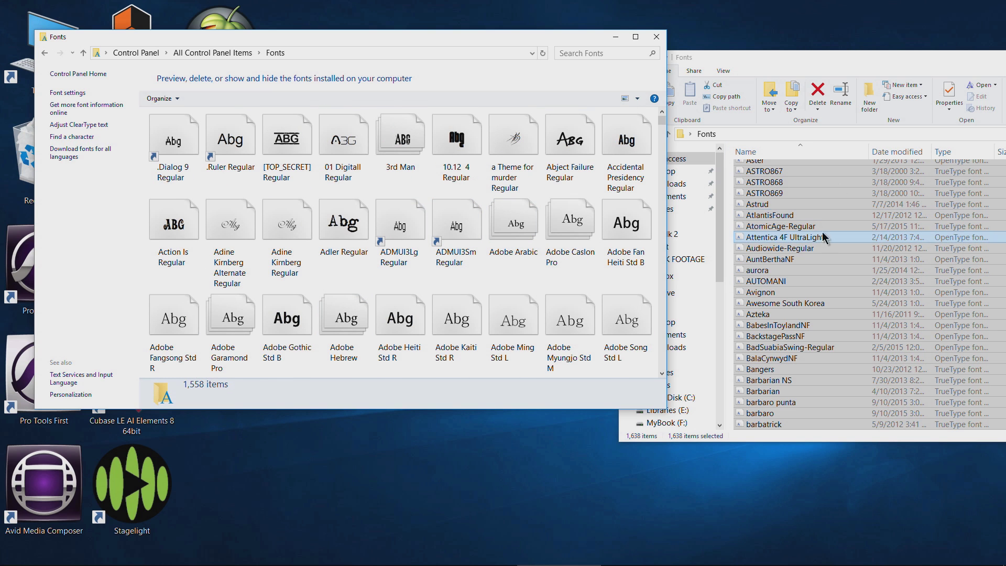
pyautogui.moveTo(520, 38); pyautogui.dragTo(512, 46)
pyautogui.scroll(-15, 512, 275)
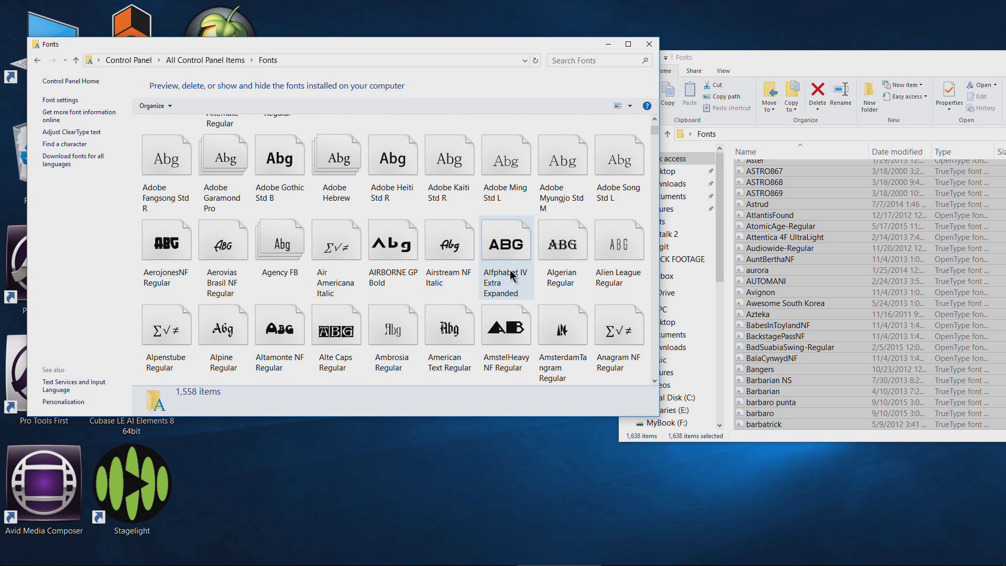
pyautogui.scroll(3, 512, 276)
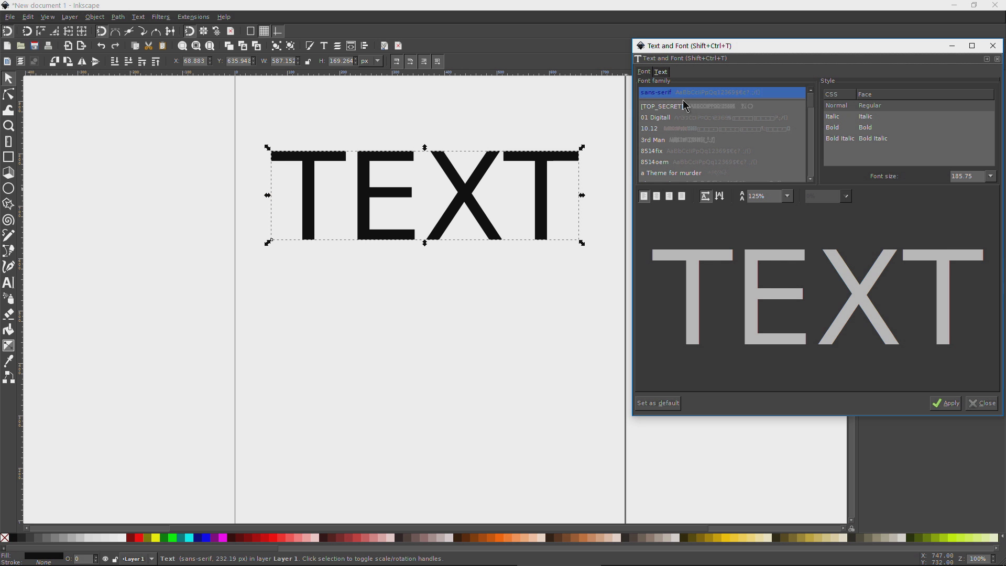
# Preview the [TOP_SECRET], 01 Digitall, 10.12 and 3rd Man font samples.
pyautogui.click(697, 108)
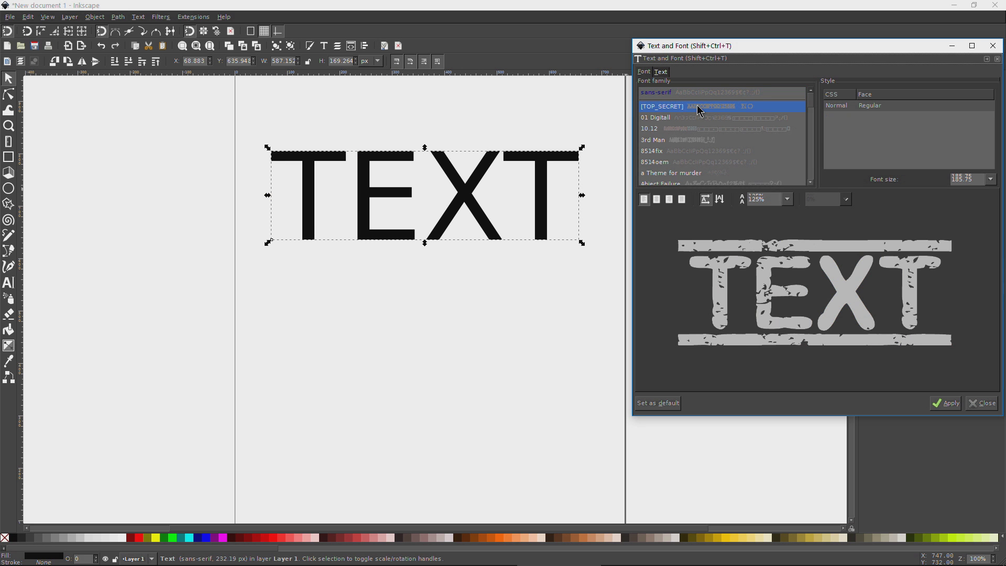
pyautogui.click(663, 118)
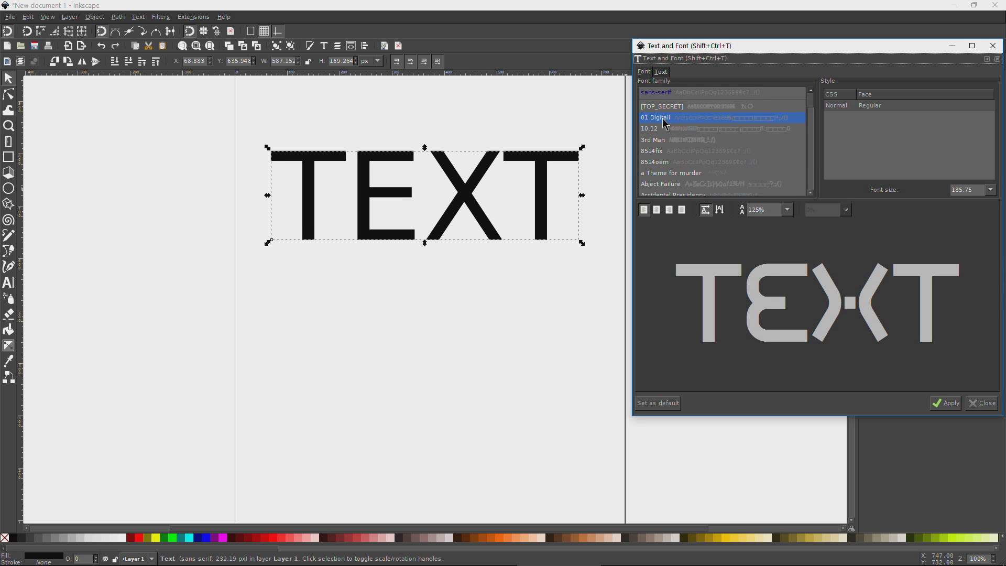
pyautogui.click(666, 131)
pyautogui.click(666, 140)
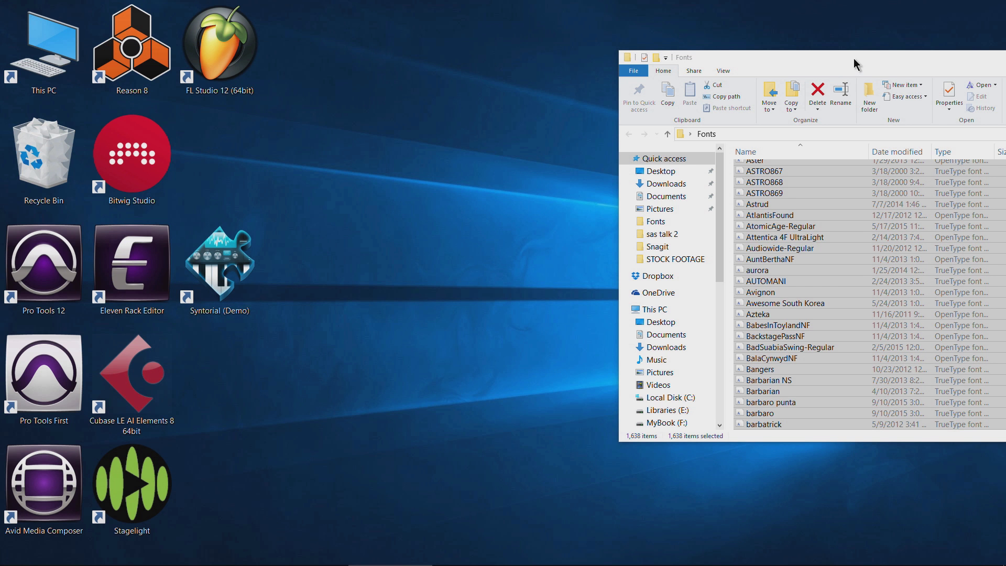
pyautogui.moveTo(854, 64); pyautogui.dragTo(468, 68)
# Close the fonts folder window, then briefly open and close This PC.
pyautogui.scroll(-15, 487, 300)
pyautogui.scroll(15, 486, 300)
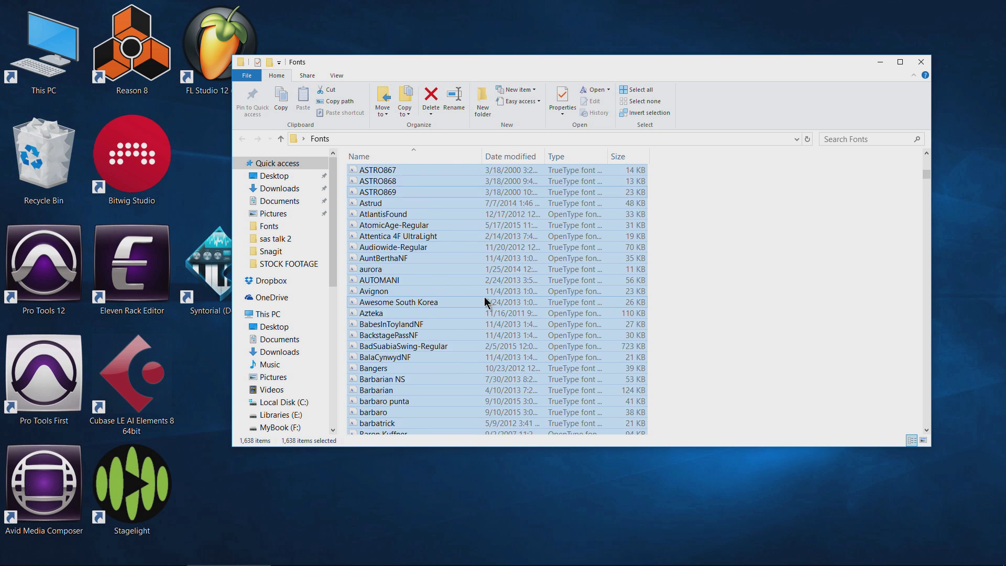
pyautogui.click(922, 62)
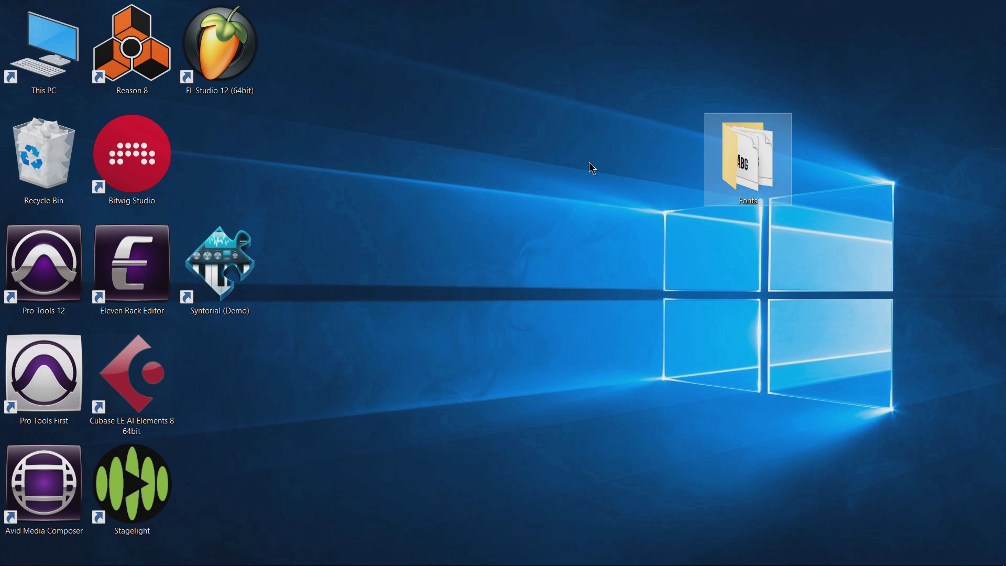
pyautogui.rightClick(486, 152)
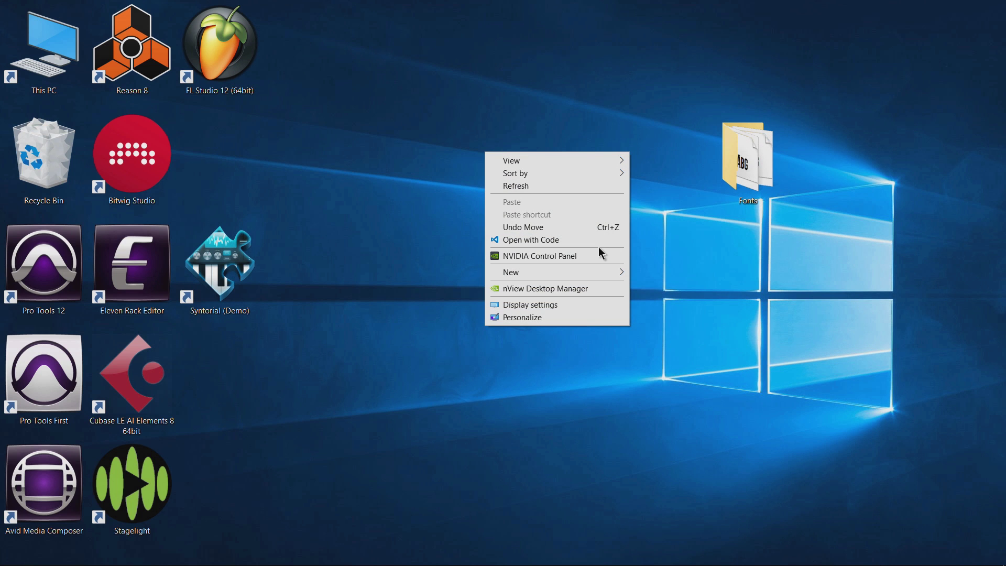
pyautogui.doubleClick(44, 58)
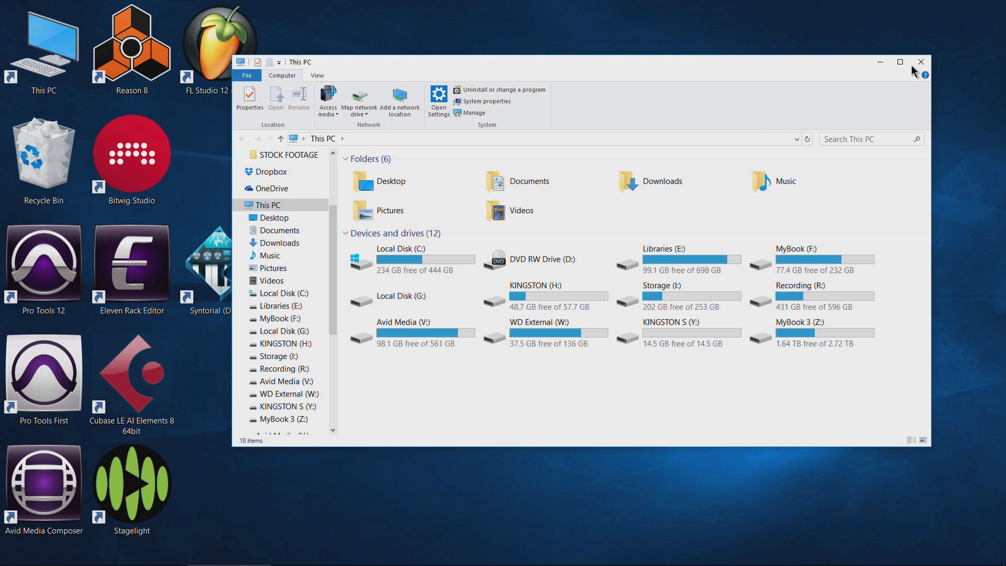
pyautogui.click(922, 62)
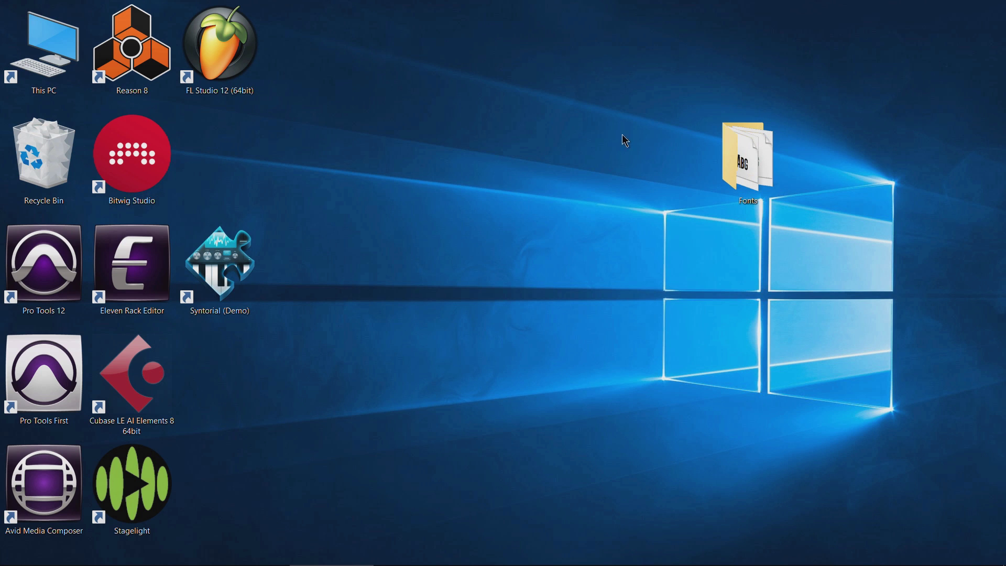
# Create a new zipped folder on the desktop named 'Free Commercial Use FONTS'.
pyautogui.rightClick(388, 178)
pyautogui.moveTo(458, 298)
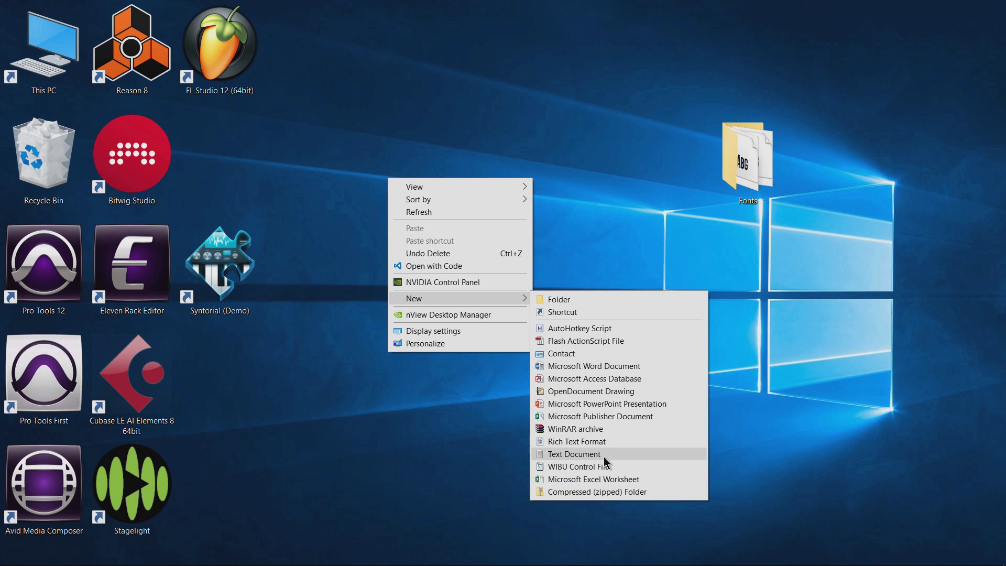
pyautogui.click(602, 492)
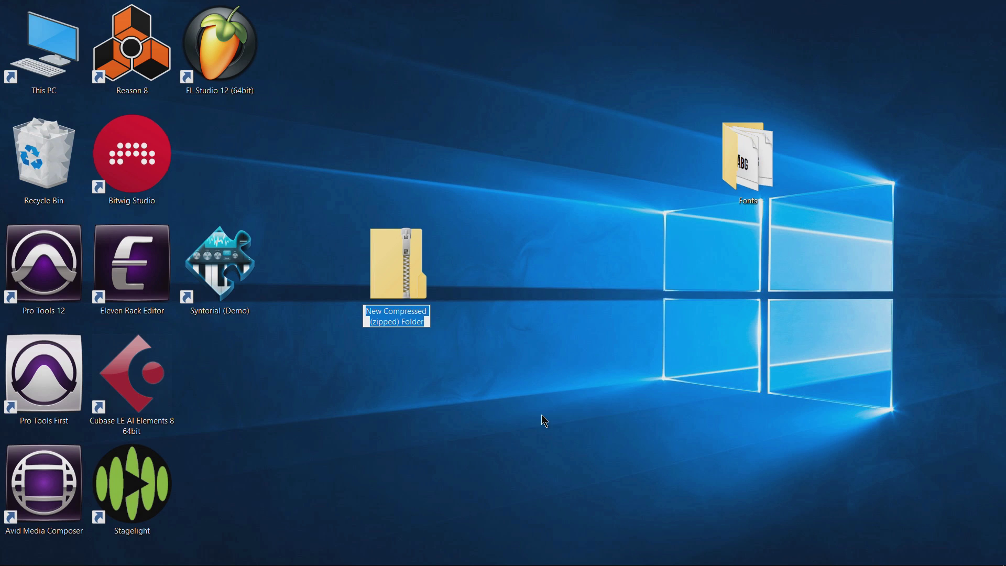
pyautogui.write('Commercial Use FONT')
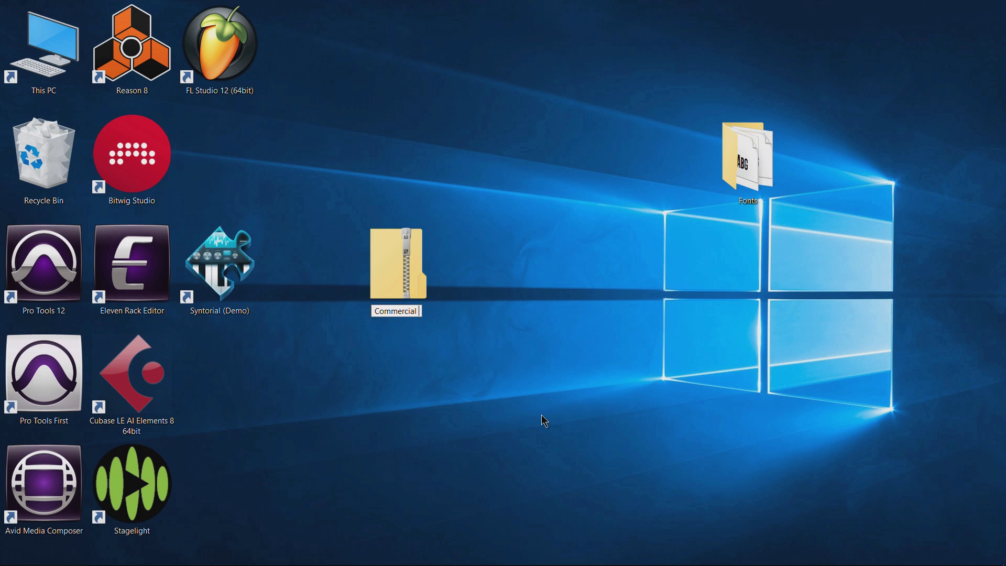
pyautogui.write('S')
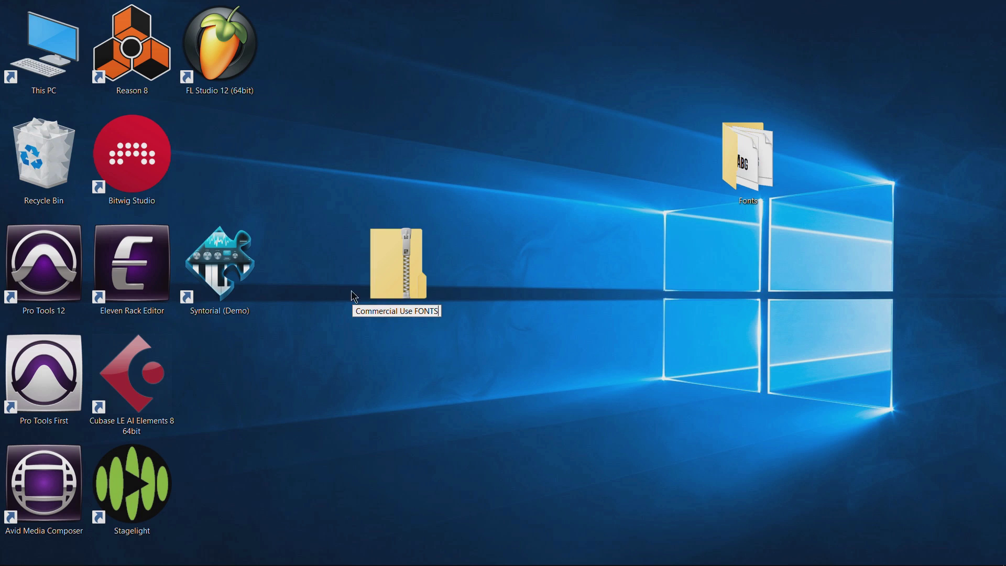
pyautogui.click(358, 312)
pyautogui.write('Free')
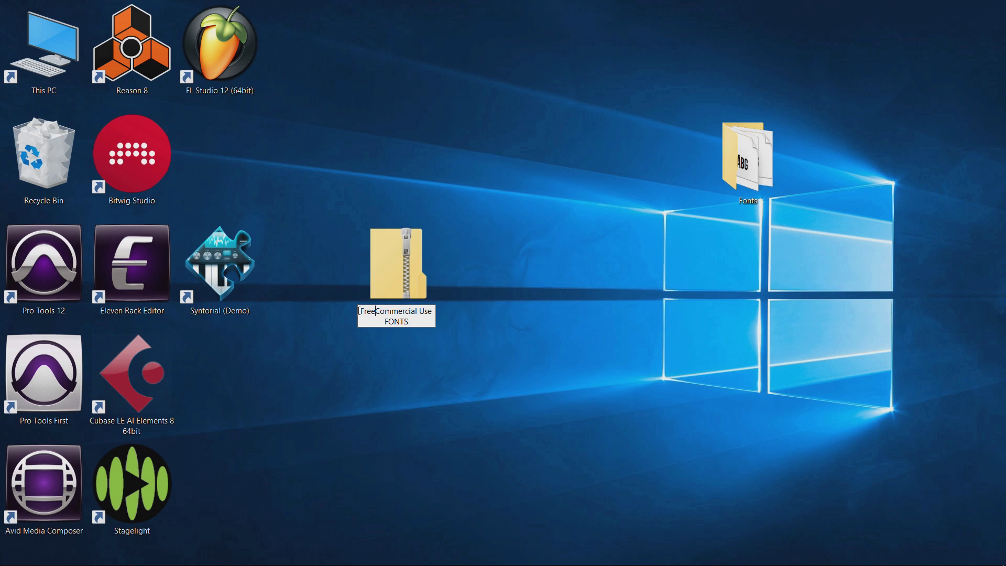
pyautogui.press('Return')
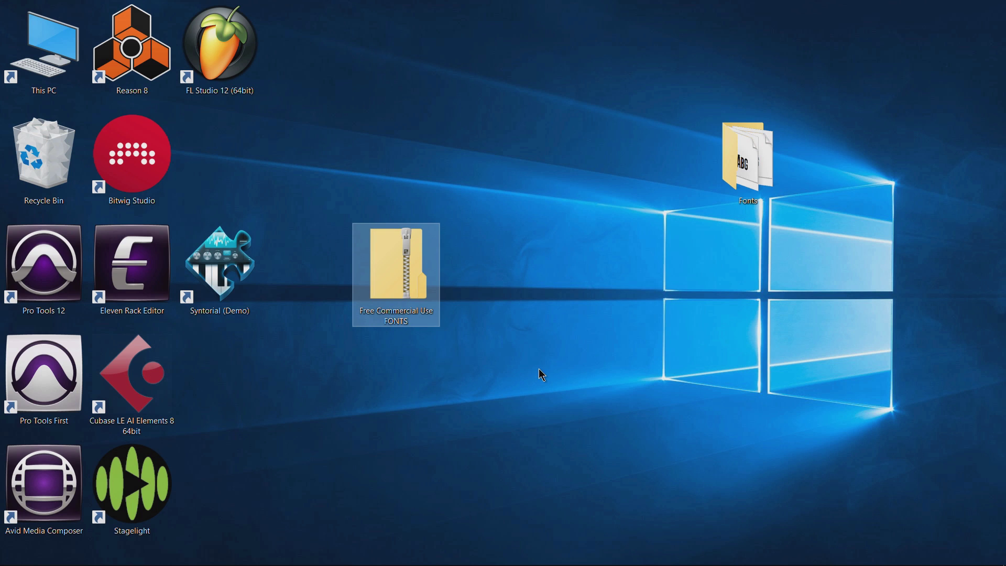
# Move the zip aside and check the desktop Fonts folder's contents.
pyautogui.moveTo(386, 273); pyautogui.dragTo(501, 251)
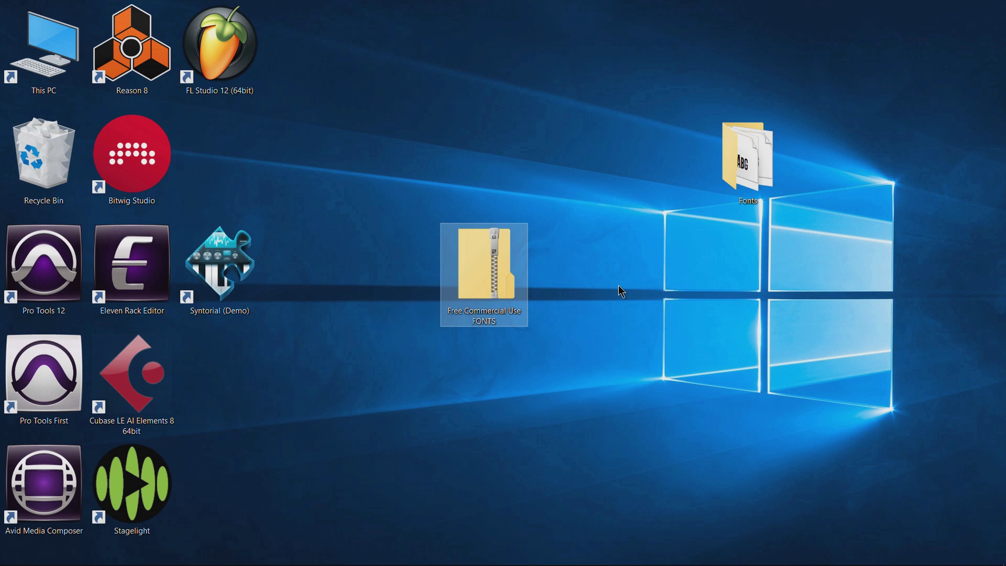
pyautogui.click(732, 181)
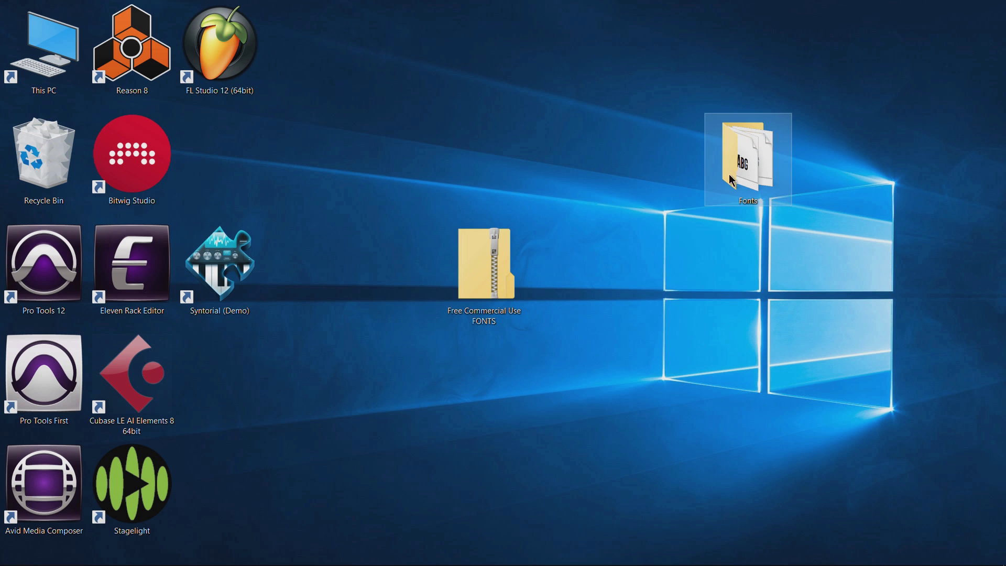
pyautogui.doubleClick(745, 153)
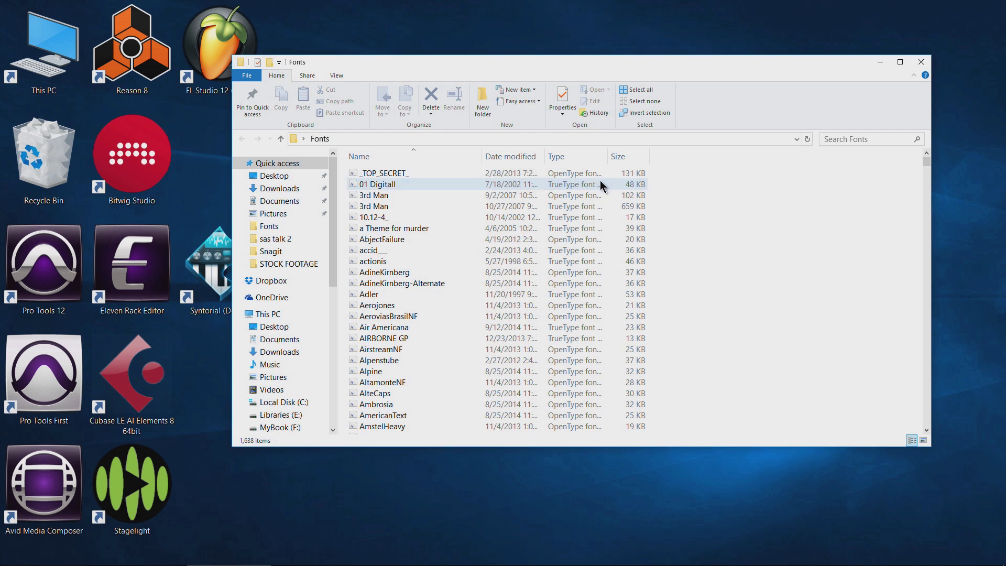
pyautogui.click(921, 61)
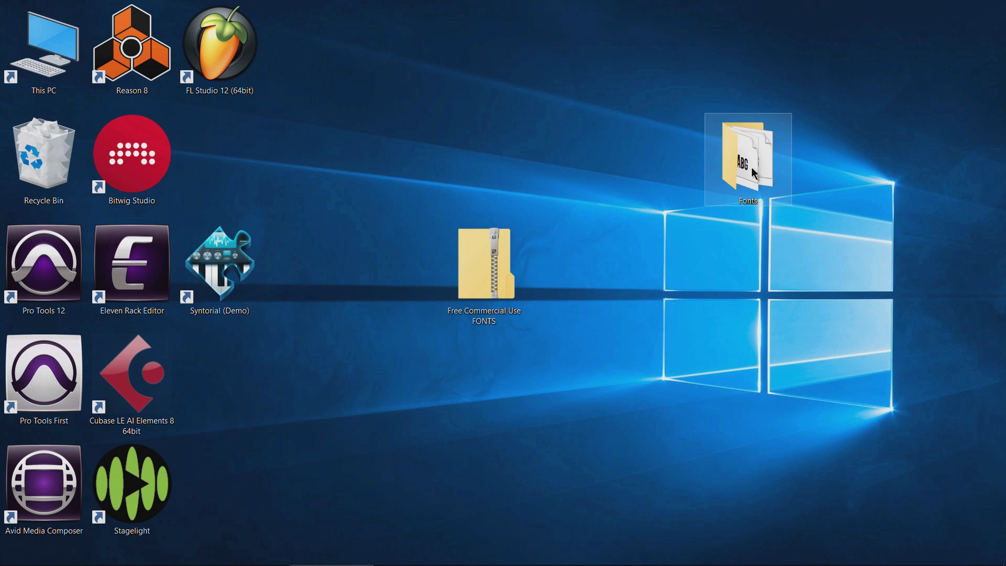
# Drop the Fonts folder into the zip and verify its font files inside.
pyautogui.moveTo(754, 173); pyautogui.dragTo(492, 266)
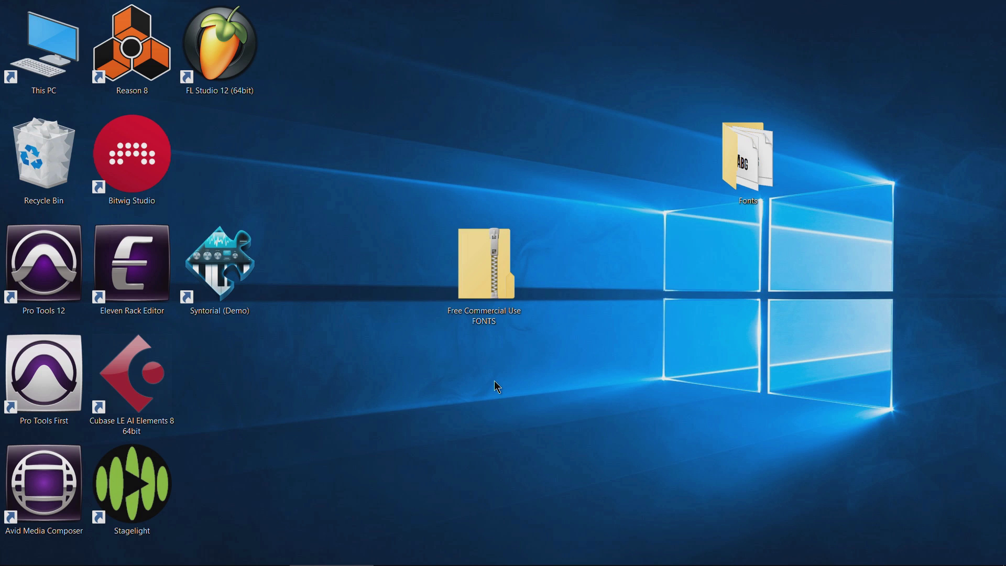
pyautogui.doubleClick(465, 251)
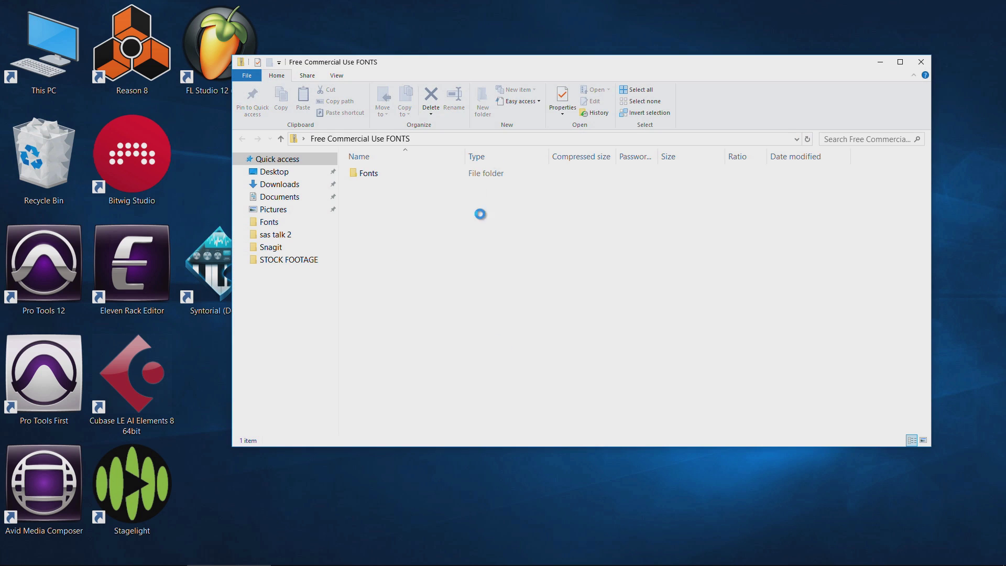
pyautogui.press('Return')
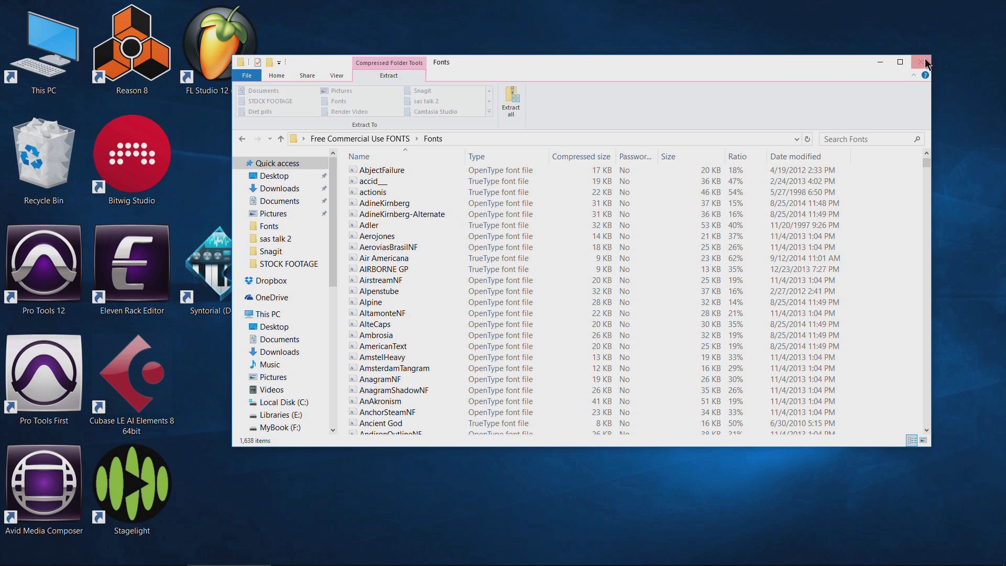
pyautogui.click(926, 63)
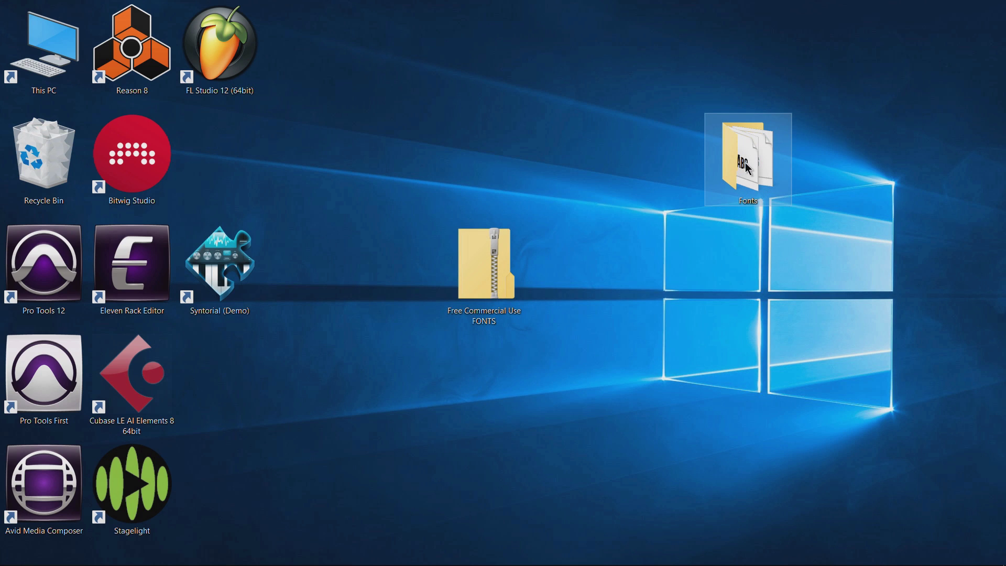
# Delete the desktop Fonts folder and copy the zip into Storage (E:) > Saved Documents.
pyautogui.press('Delete')
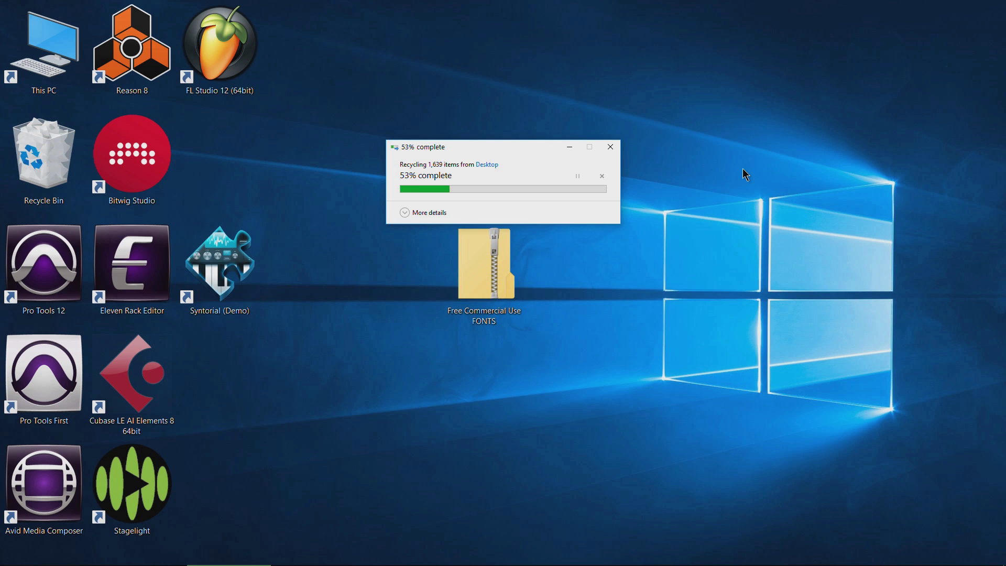
pyautogui.moveTo(482, 282); pyautogui.dragTo(549, 172)
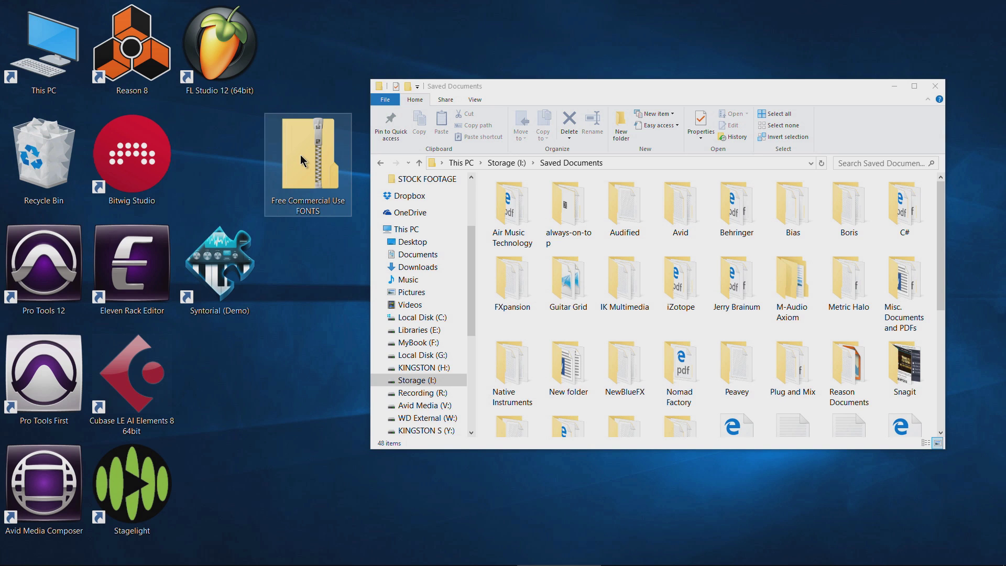
pyautogui.moveTo(301, 155); pyautogui.dragTo(574, 156)
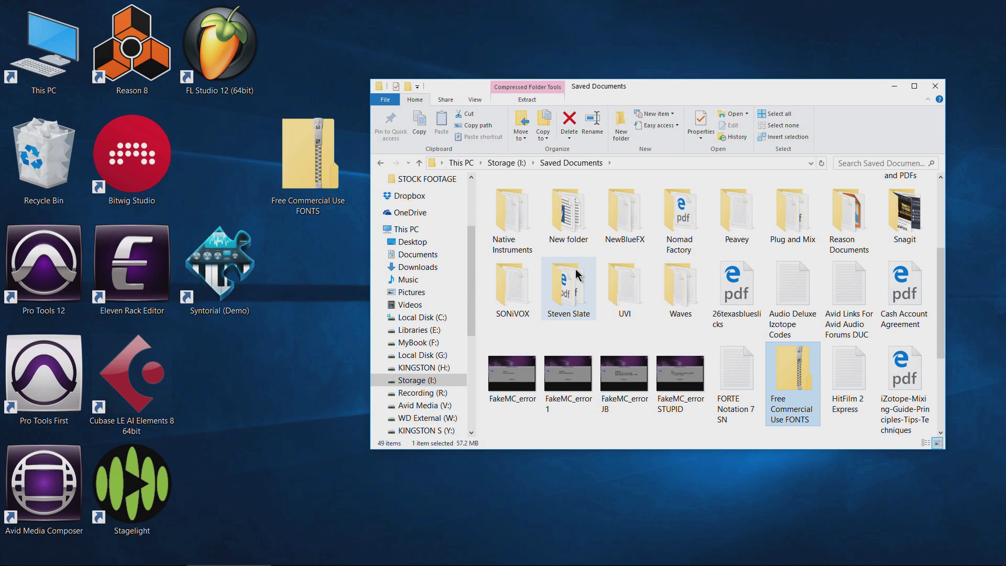
pyautogui.hotkey('alt', 'F4')
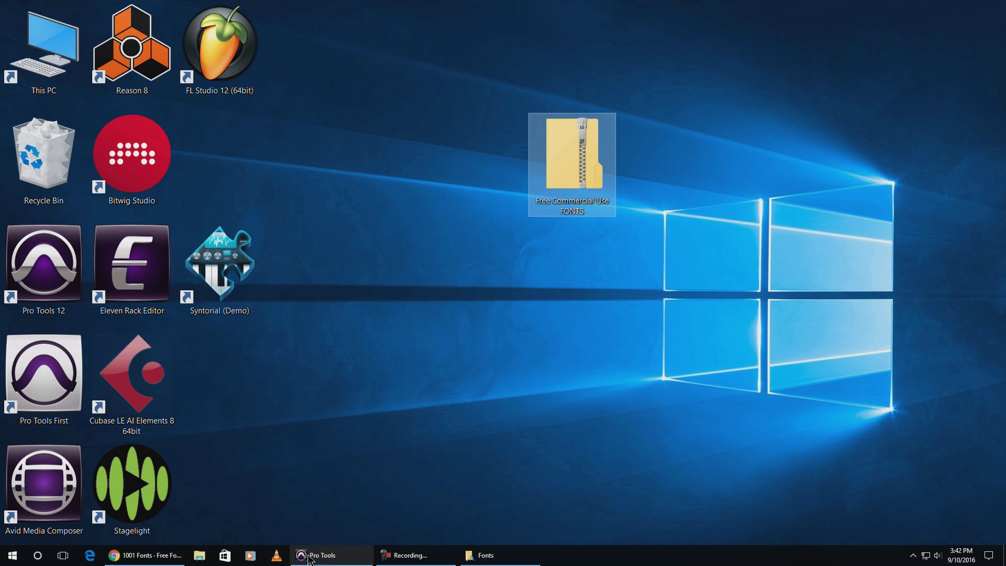
pyautogui.click(157, 555)
pyautogui.scroll(-3, 462, 337)
pyautogui.scroll(-5, 461, 337)
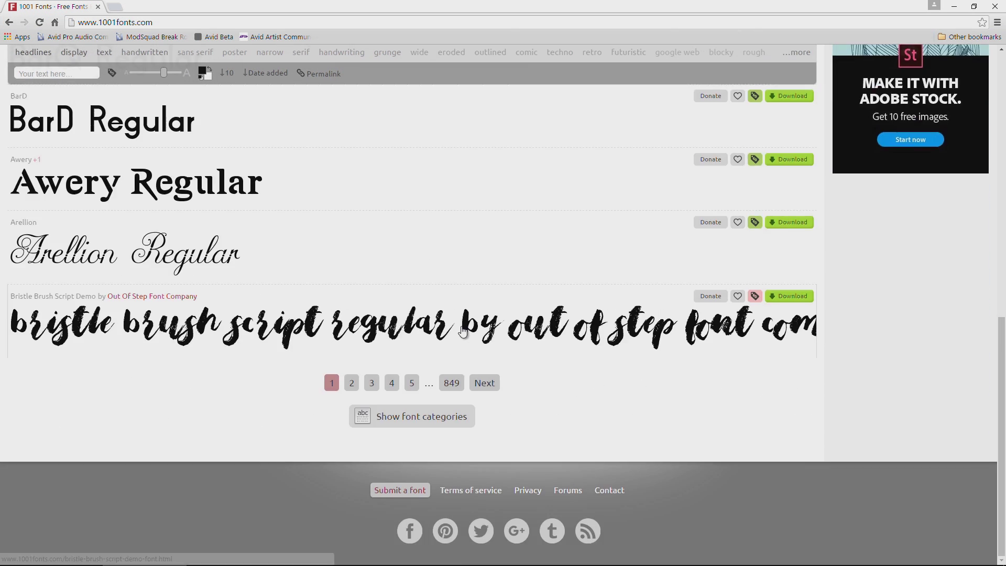
pyautogui.scroll(9, 467, 328)
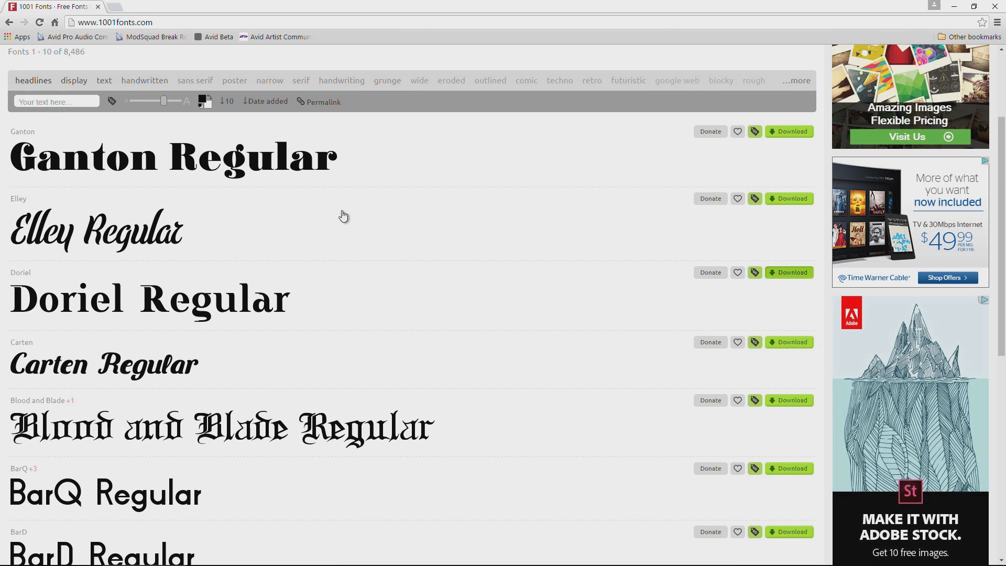
pyautogui.scroll(-4, 406, 312)
pyautogui.scroll(-4, 414, 322)
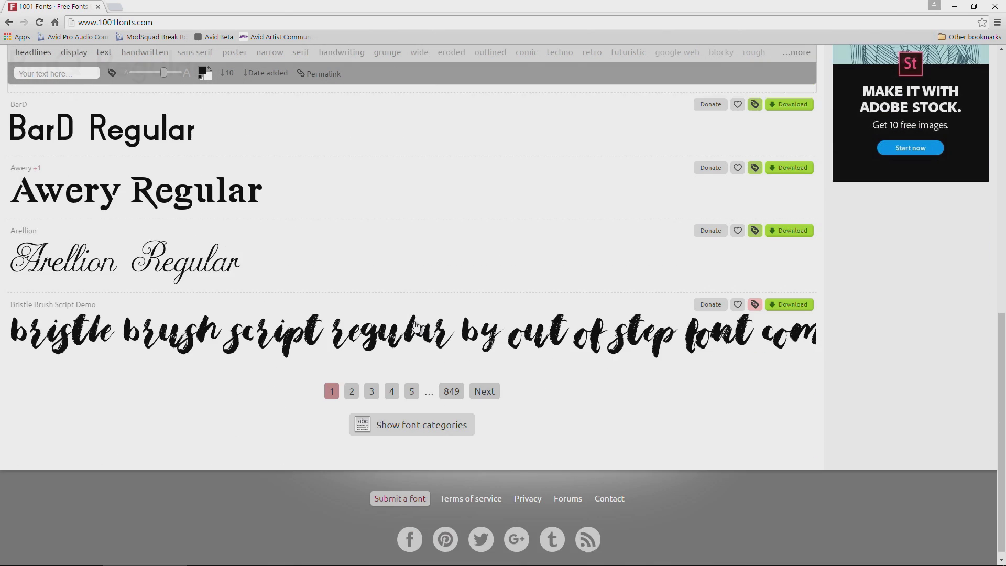
pyautogui.scroll(10, 420, 294)
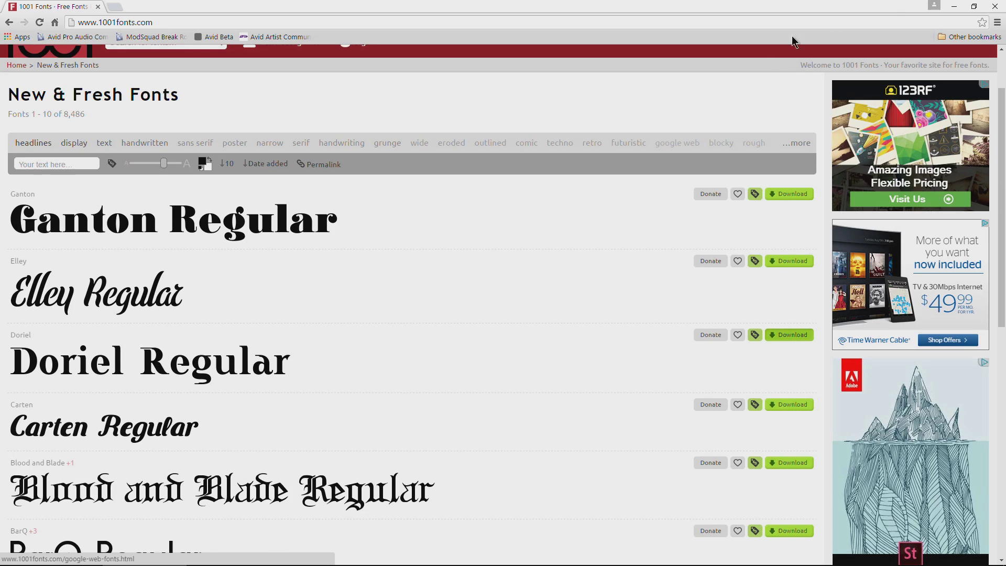
pyautogui.click(955, 6)
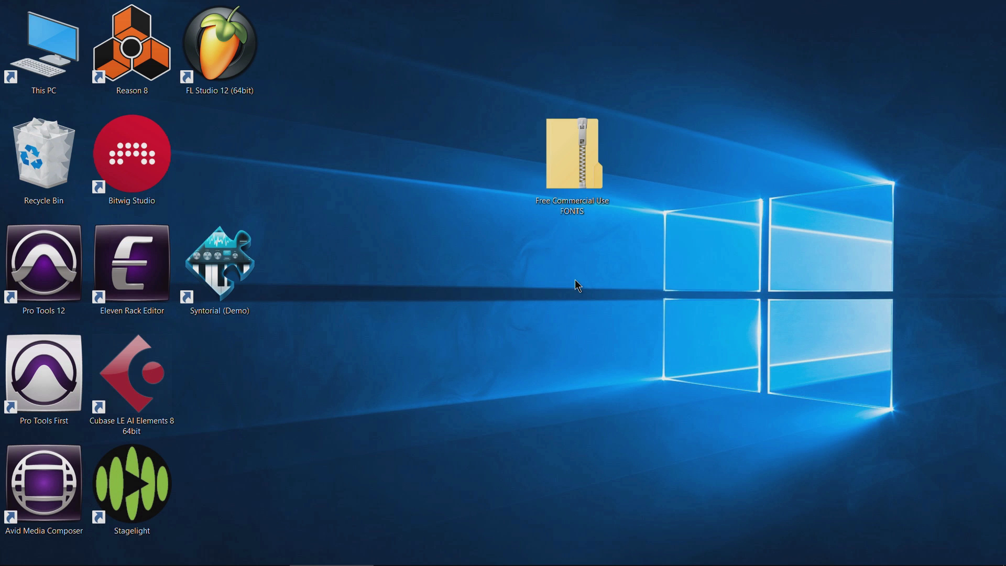
# Briefly open the Free Commercial Use FONTS zip, then shift it left on the desktop.
pyautogui.doubleClick(579, 161)
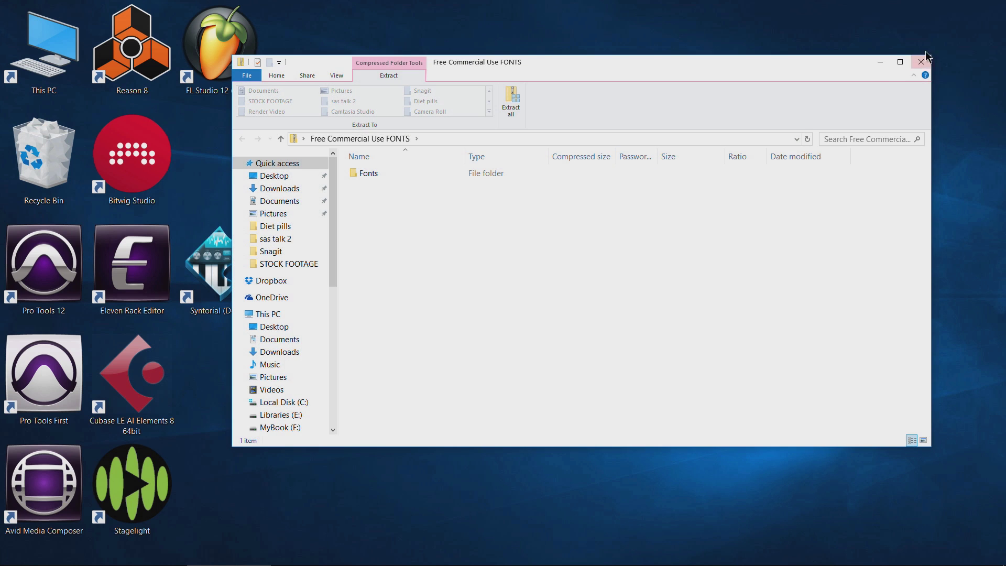
pyautogui.click(922, 61)
pyautogui.moveTo(576, 153); pyautogui.dragTo(483, 138)
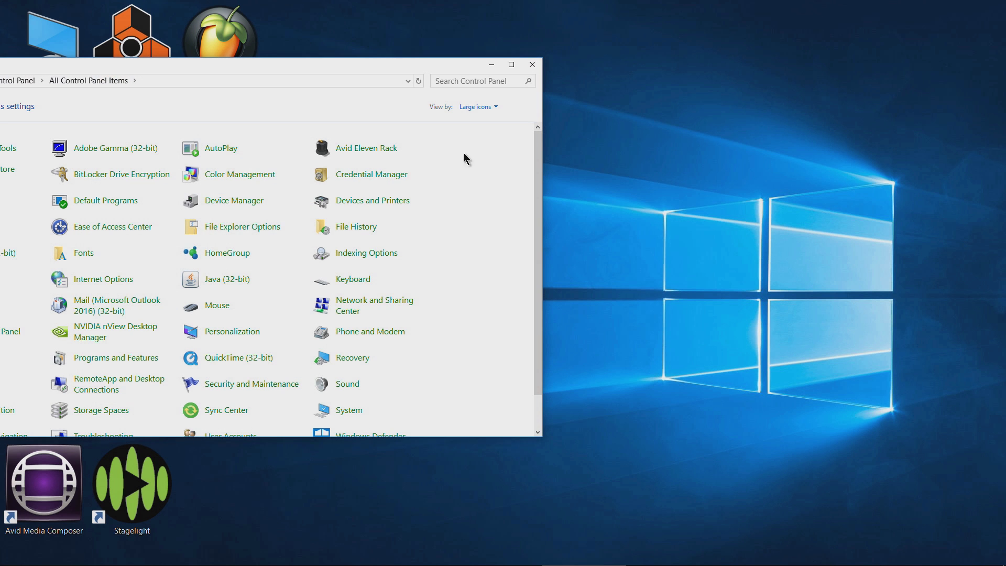
# Open Fonts via a Control Panel 'font' search and place it beside the zip's Fonts folder.
pyautogui.click(467, 82)
pyautogui.write('font')
pyautogui.moveTo(365, 67); pyautogui.dragTo(639, 37)
pyautogui.click(296, 87)
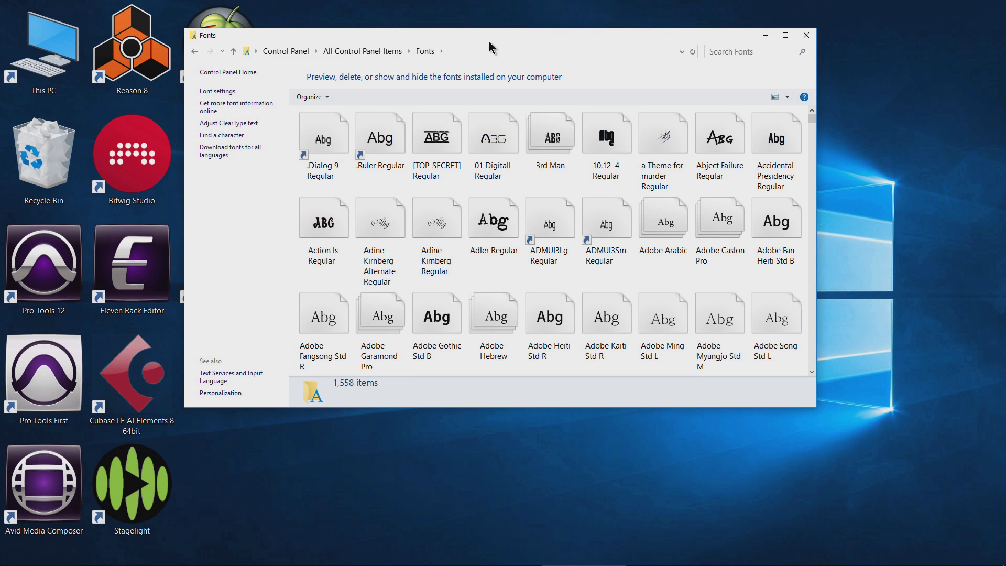
pyautogui.moveTo(488, 36); pyautogui.dragTo(390, 48)
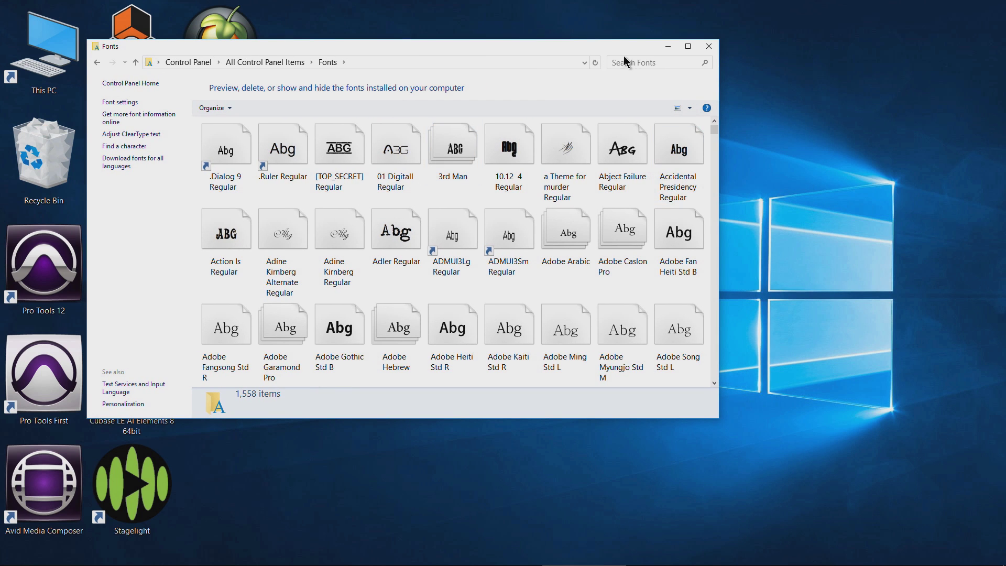
pyautogui.moveTo(601, 46); pyautogui.dragTo(318, 97)
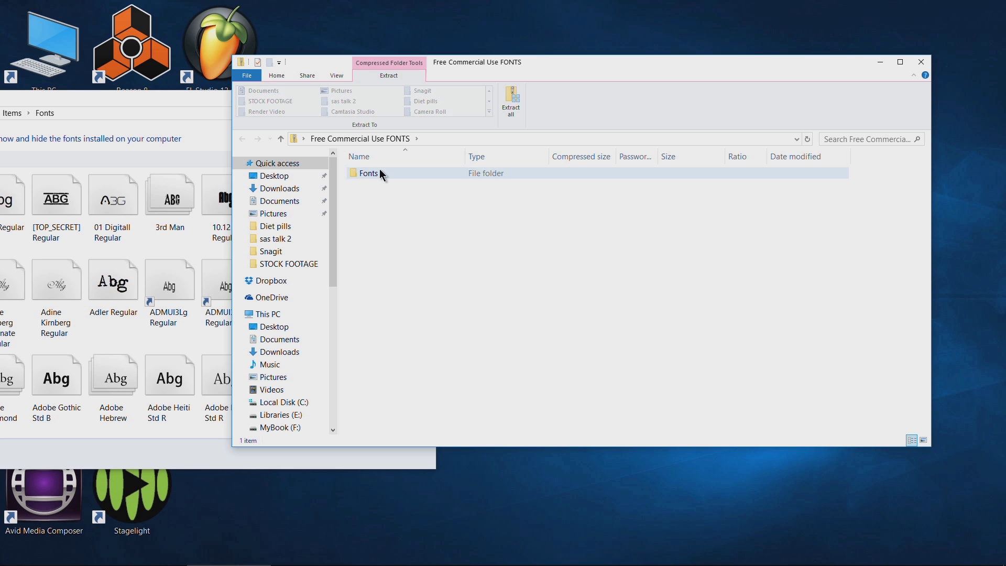
pyautogui.doubleClick(382, 173)
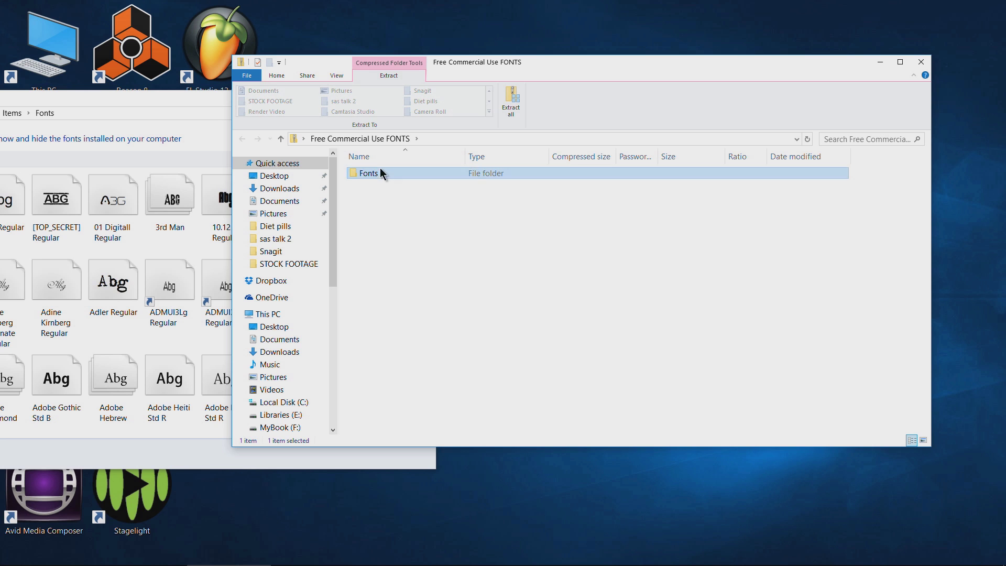
# Arrange the zip's Fonts window and the installed Fonts window side by side.
pyautogui.moveTo(457, 62); pyautogui.dragTo(713, 24)
pyautogui.moveTo(205, 97); pyautogui.dragTo(417, 56)
pyautogui.moveTo(778, 35); pyautogui.dragTo(743, 46)
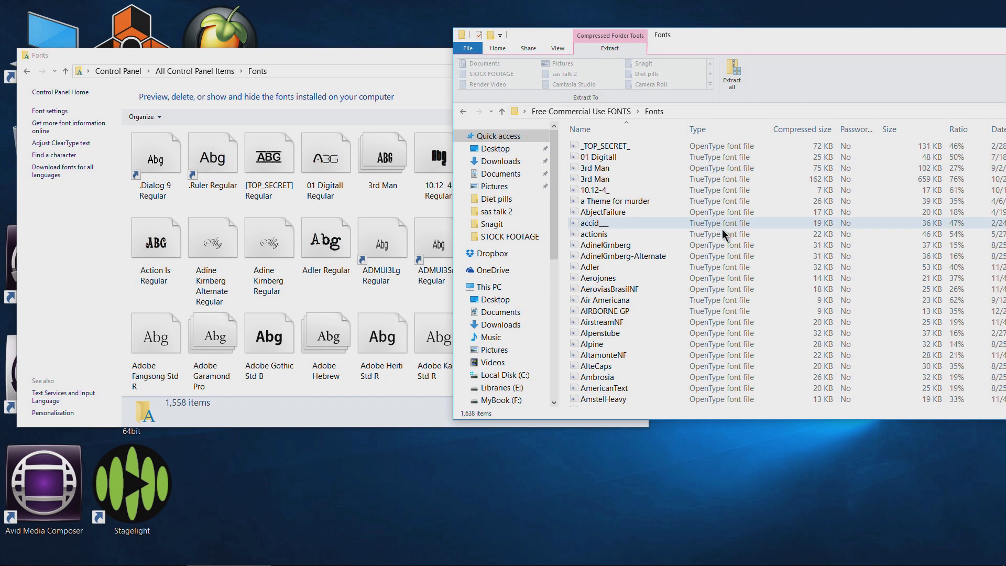
# Select all 1,638 font files in the zip's Fonts folder and reposition its window.
pyautogui.hotkey('ctrl', 'a')
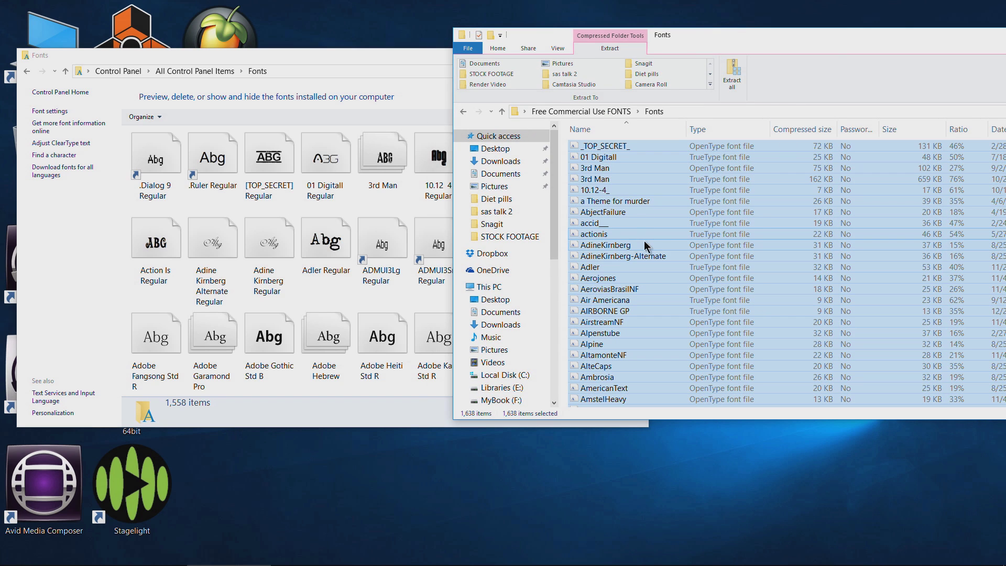
pyautogui.scroll(-15, 708, 266)
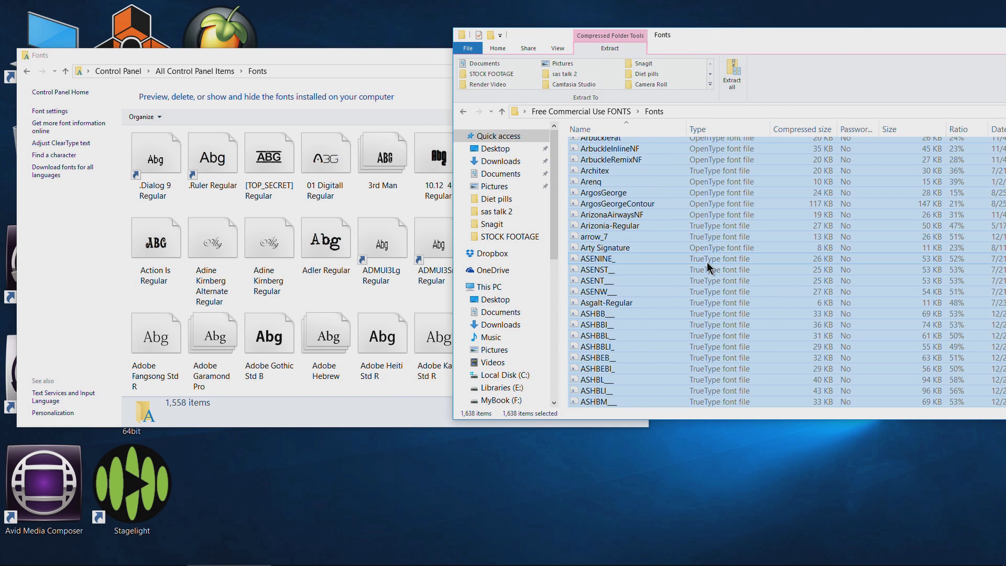
pyautogui.scroll(4, 708, 265)
pyautogui.moveTo(708, 265); pyautogui.dragTo(795, 269)
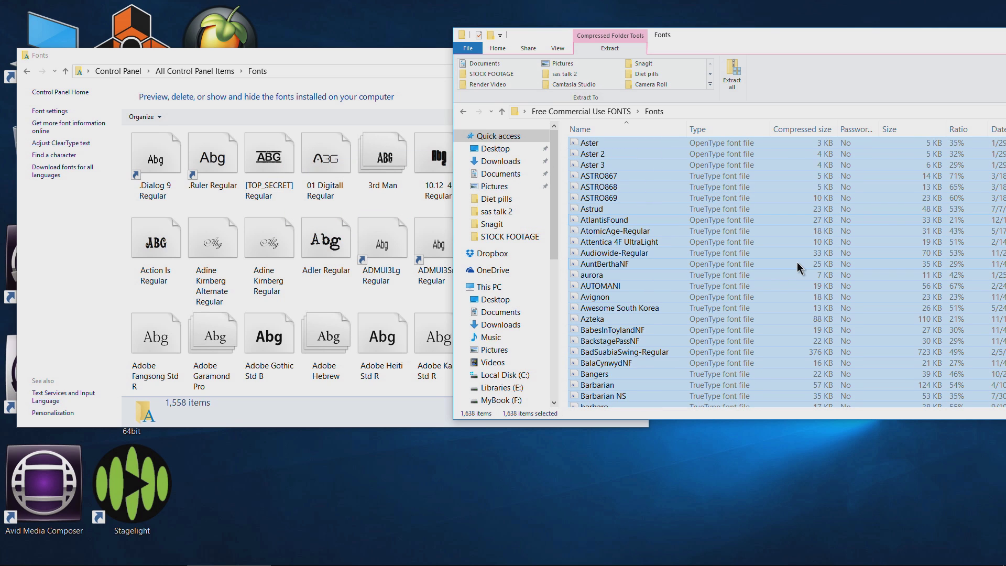
pyautogui.moveTo(874, 37); pyautogui.dragTo(923, 50)
pyautogui.moveTo(770, 48); pyautogui.dragTo(784, 108)
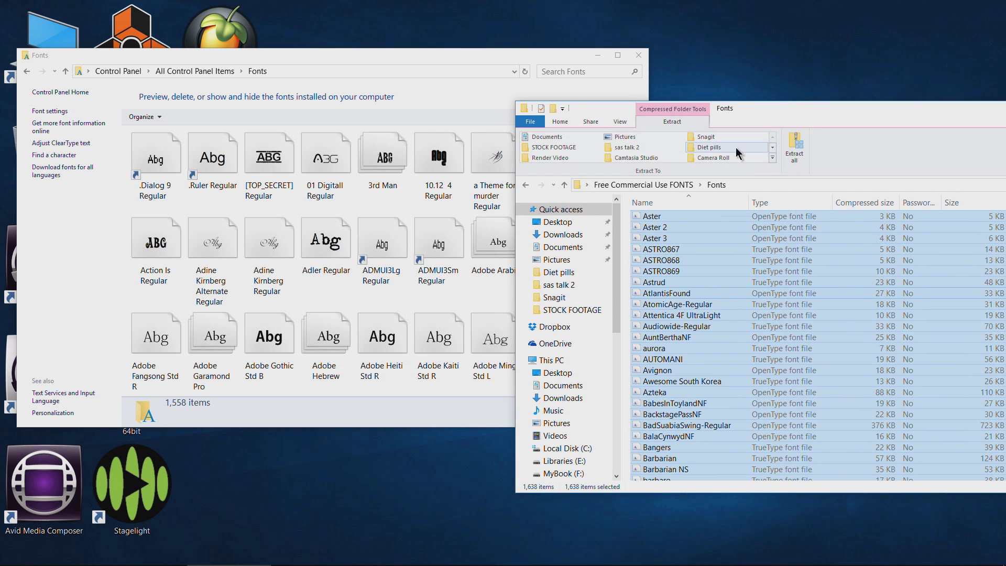